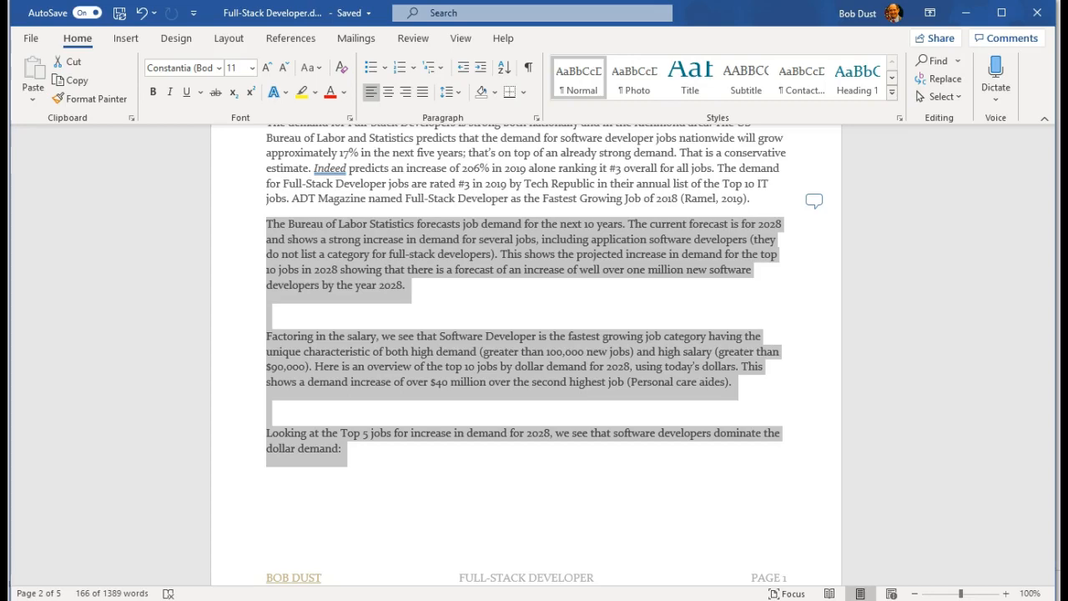
- Switch to the jobs workbook in Excel and select the job data in A4:K33
key("alt+Tab")
key("alt+Tab")
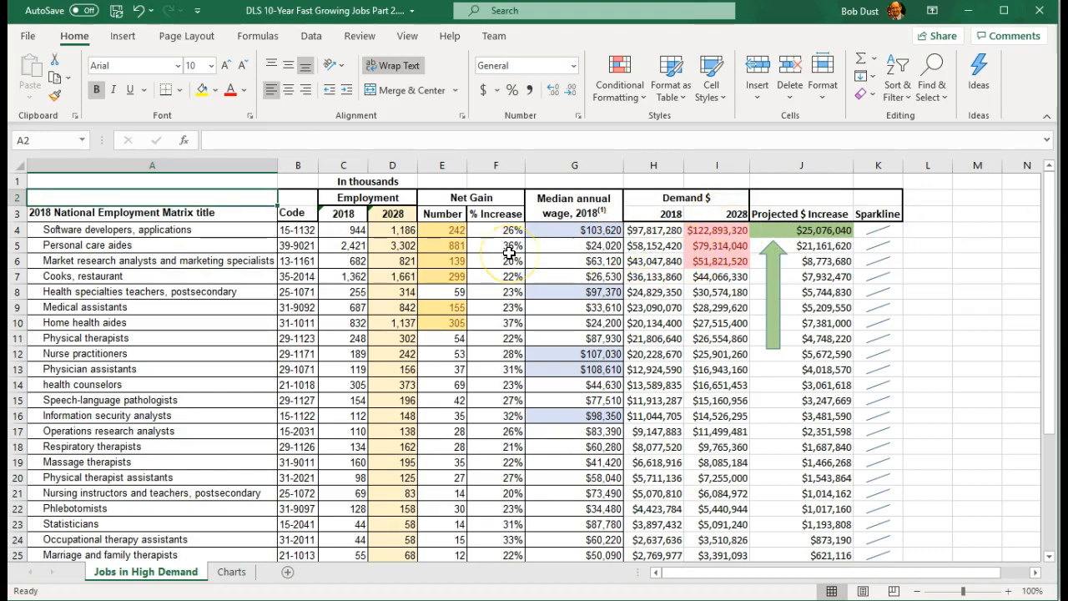
left_click(200, 231)
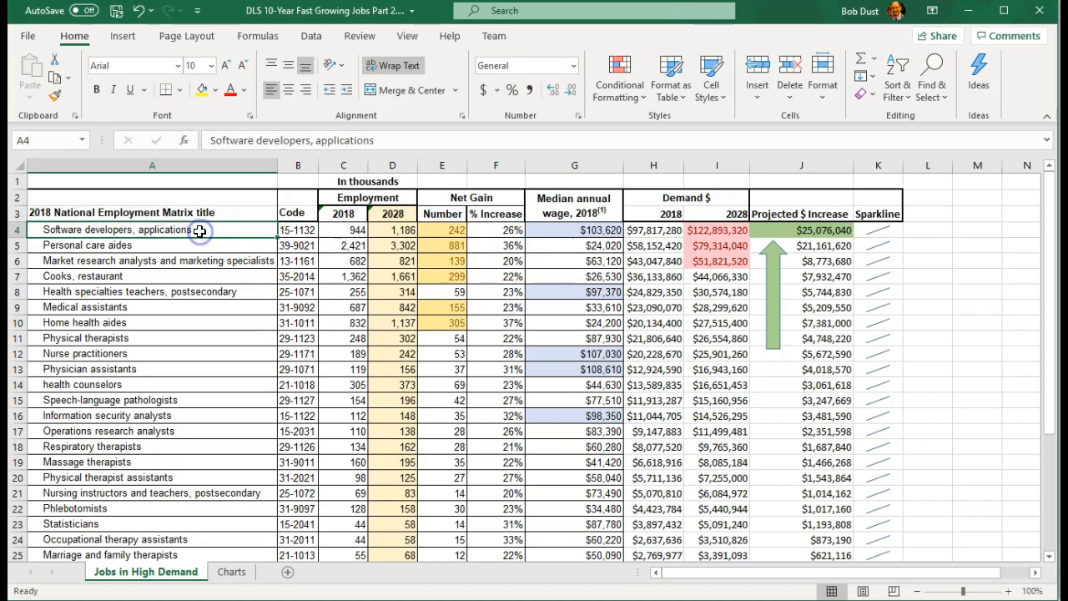
key("ctrl+shift+Right")
key("shift+Right")
key("ctrl+shift+Down")
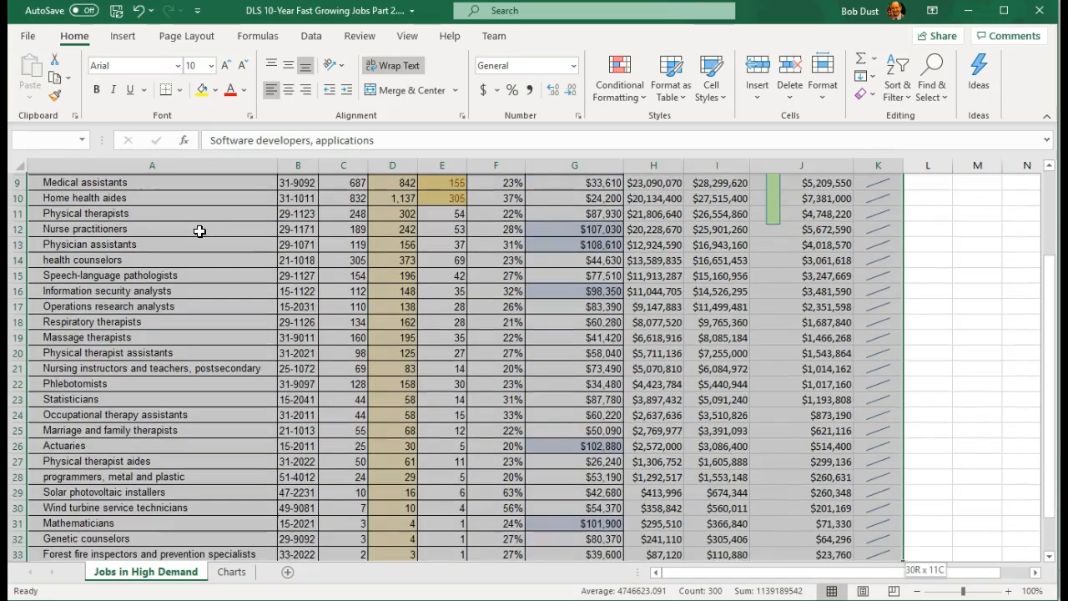
scroll(200, 231, "up", 3)
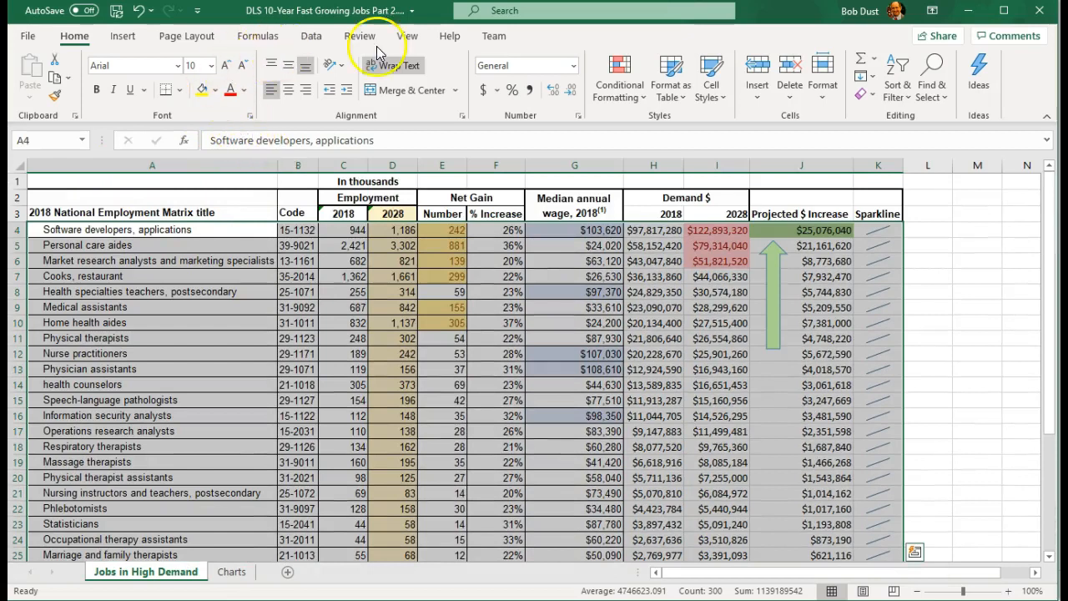
- Sort the selected job rows by column D, the 2028 employment, from largest to smallest
left_click(327, 40)
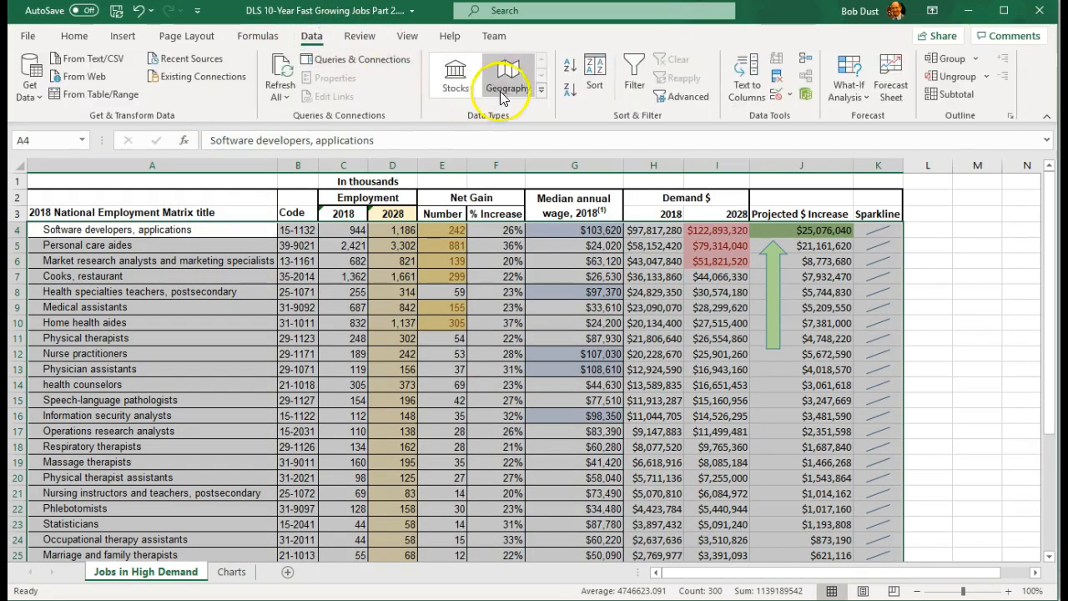
left_click(586, 84)
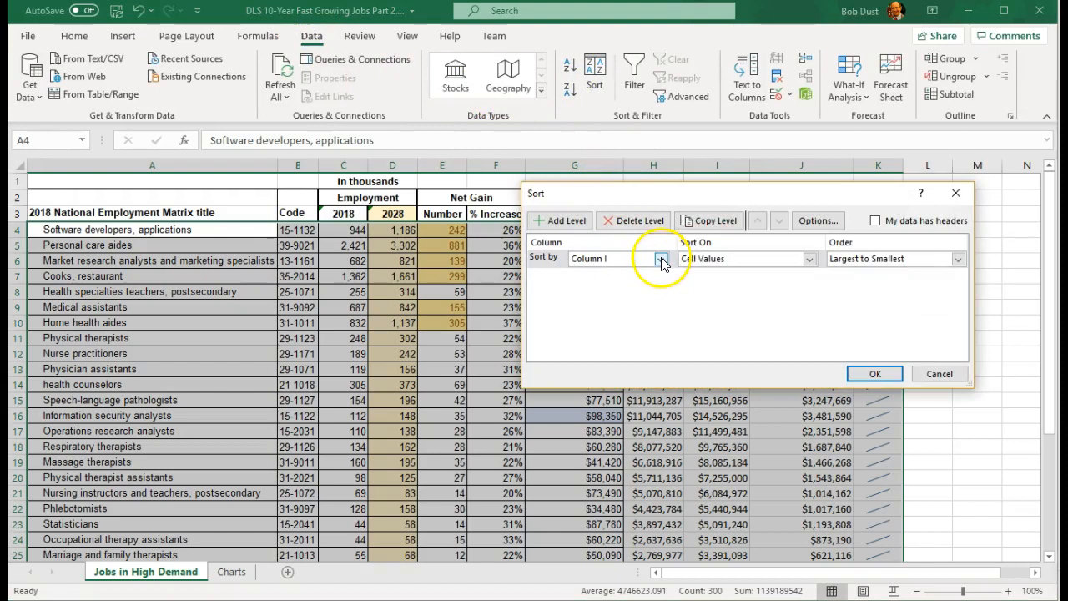
left_click(660, 258)
left_click(613, 303)
left_click(870, 375)
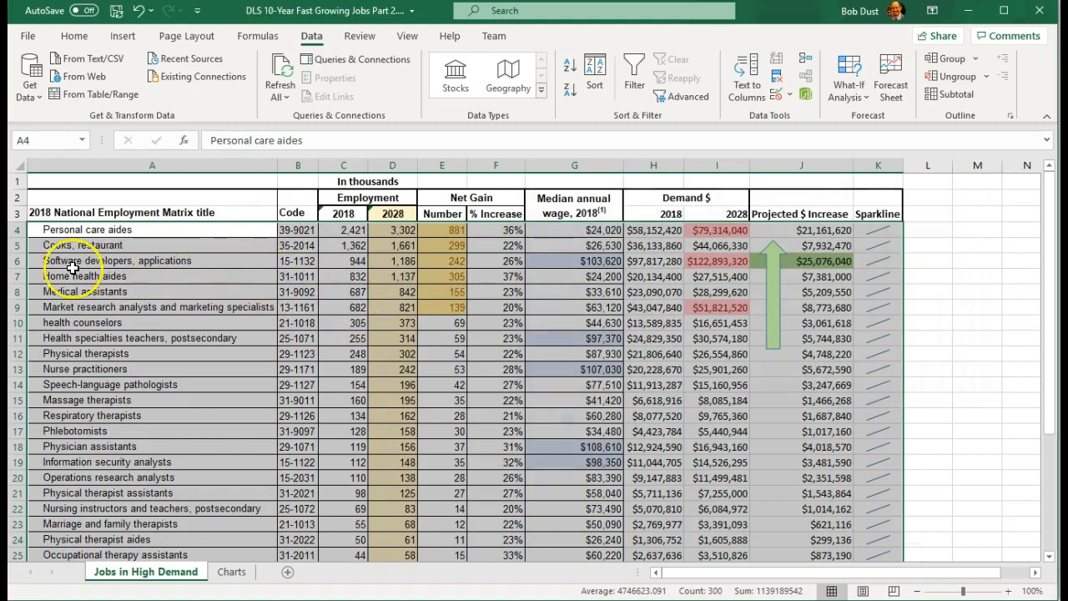
- Make the "Software developers, applications" row bold and hide the Net Gain columns E and F
left_click(17, 260)
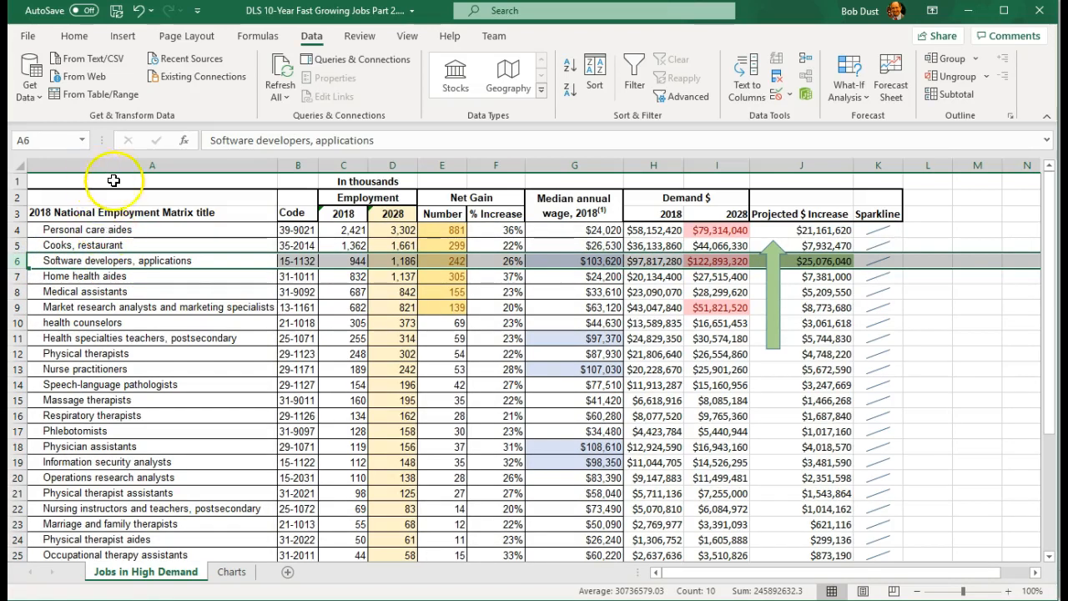
key("ctrl+b")
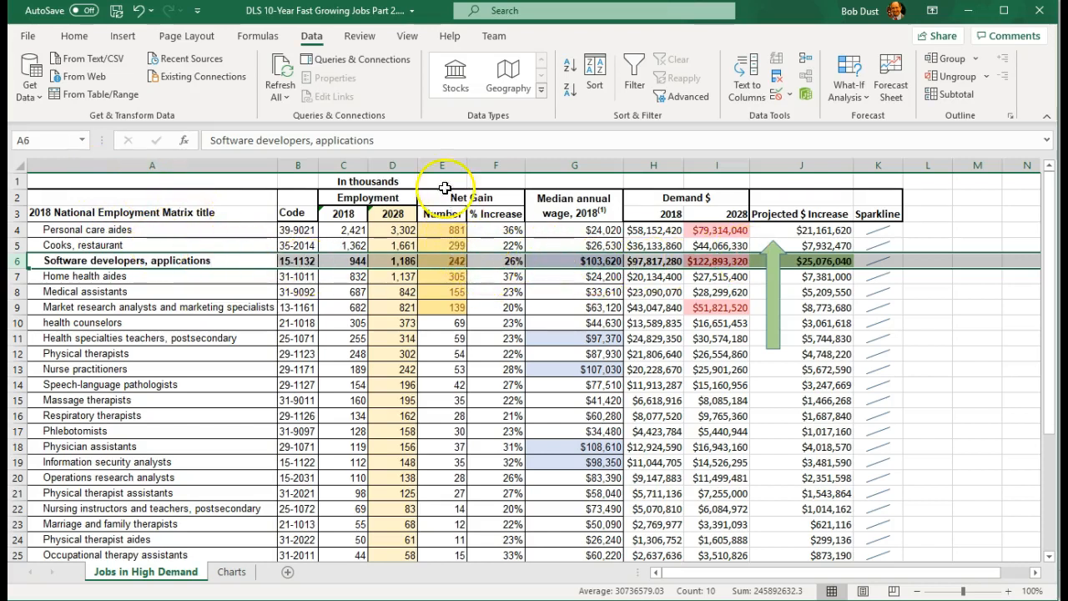
left_click_drag(441, 165, 482, 166)
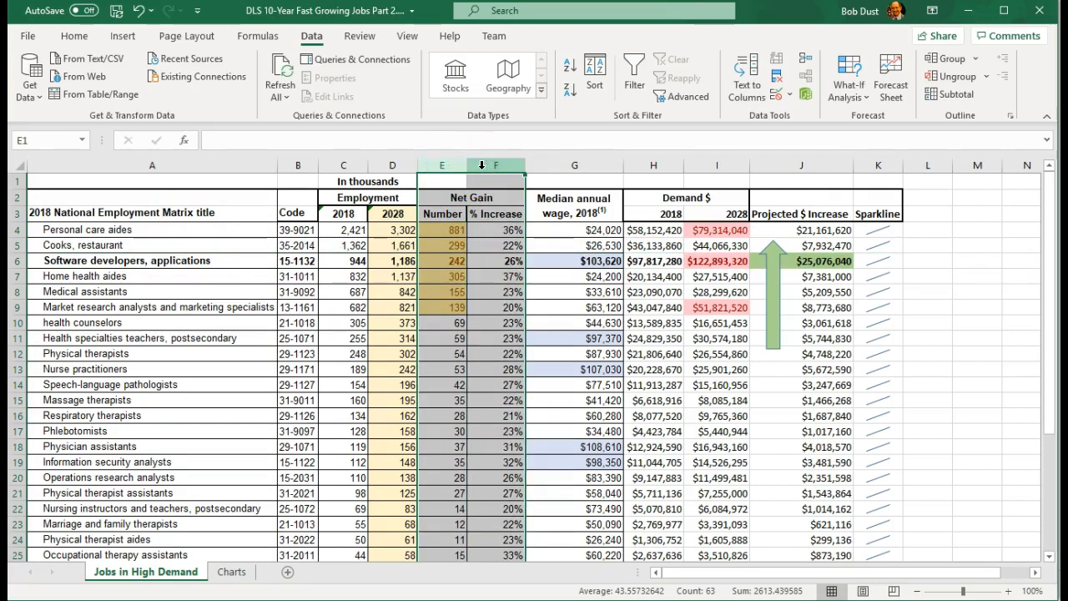
right_click(481, 165)
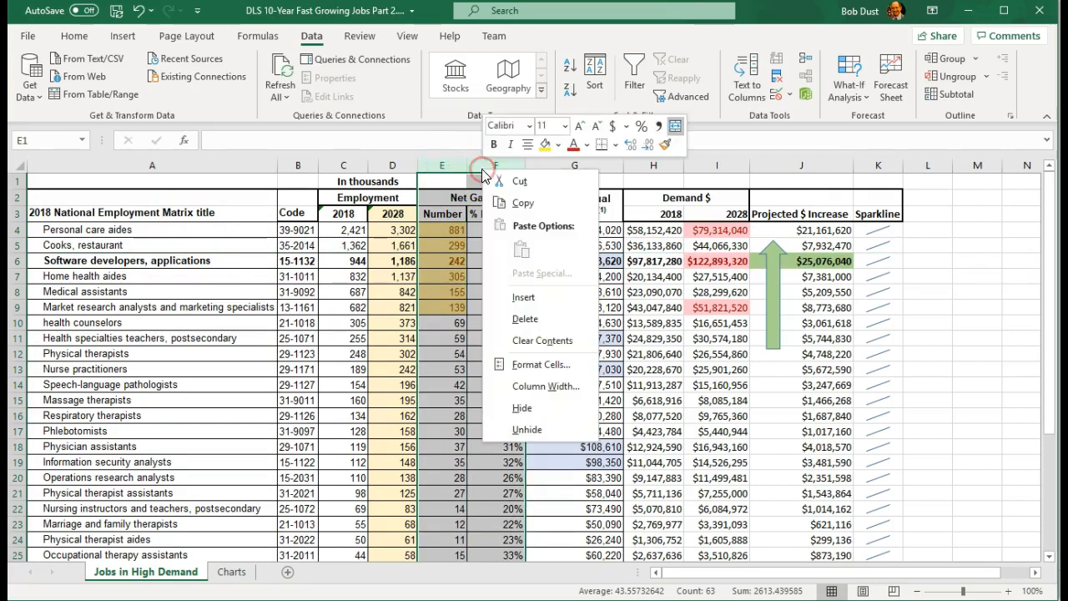
left_click(532, 408)
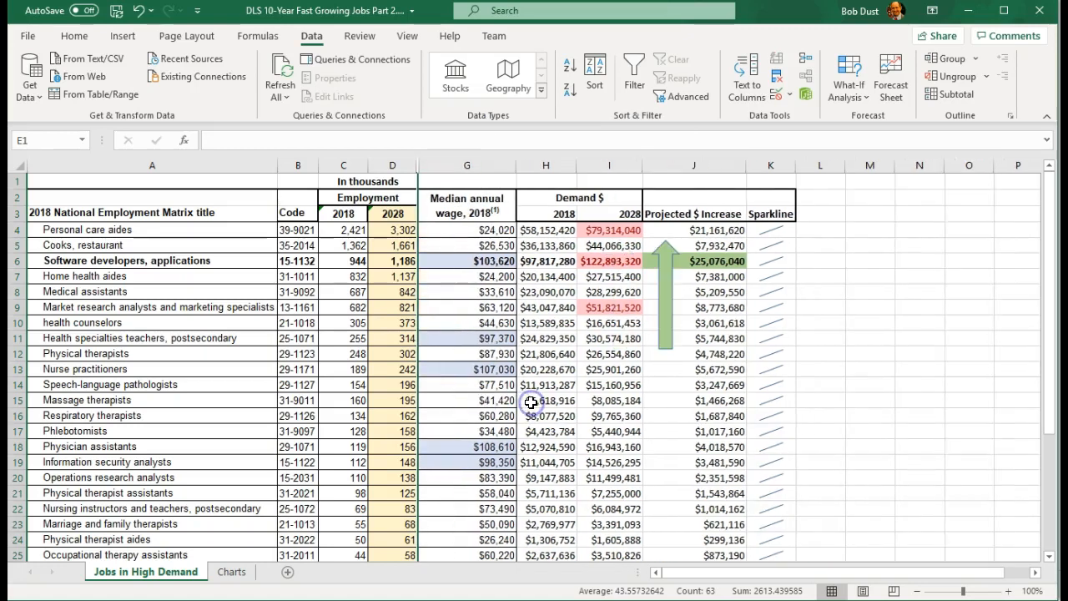
- Copy the top 10 jobs with their headers, range A1:G13, and display the Office Clipboard contents
left_click(177, 213)
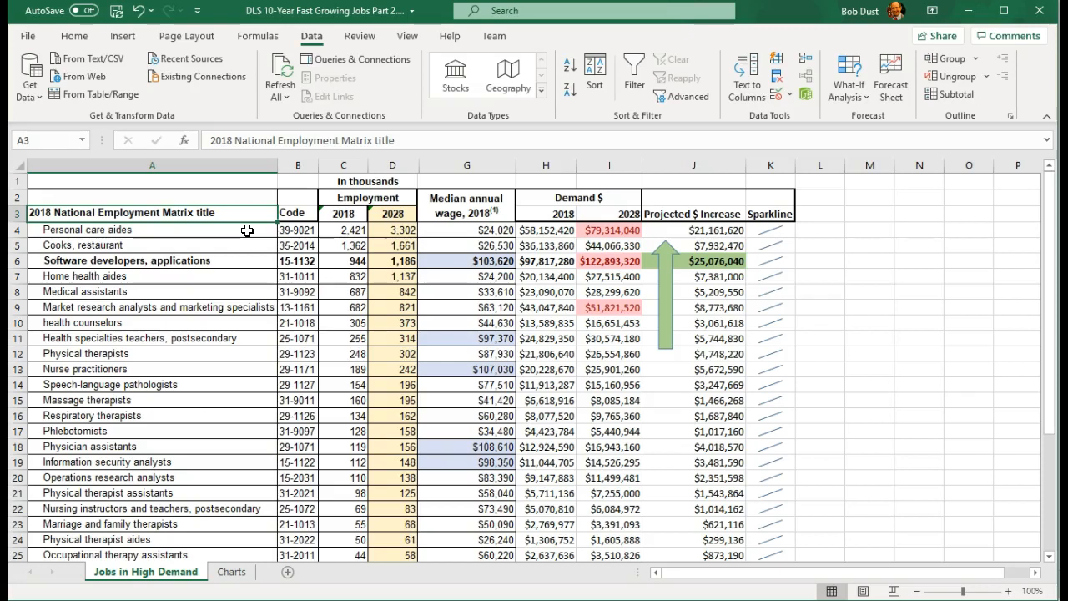
mouse_move(101, 181)
left_mouse_down()
mouse_move(90, 372)
mouse_move(496, 372)
left_mouse_up()
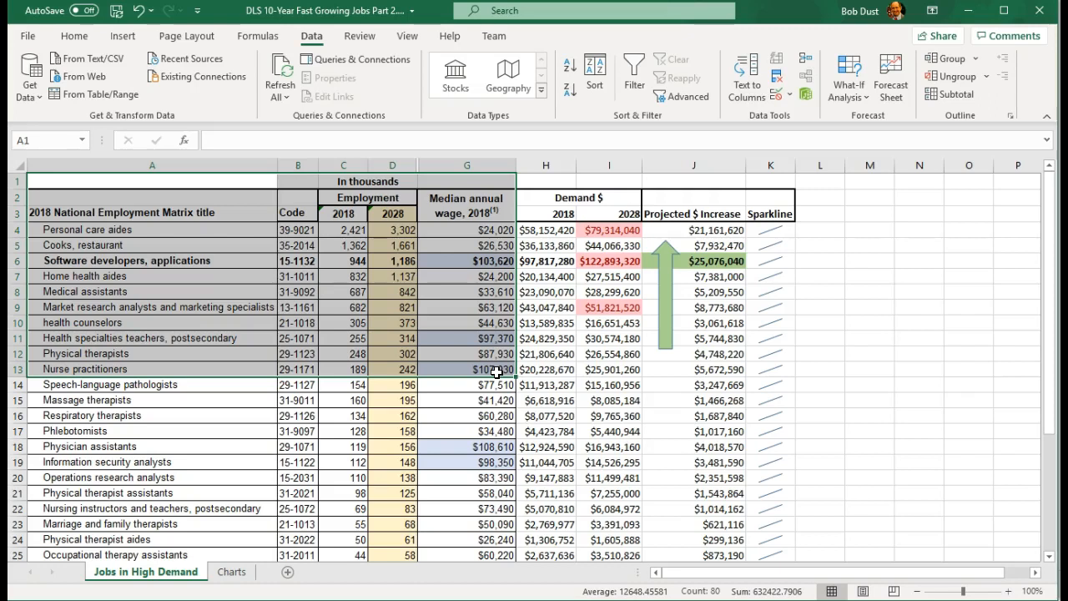
left_click(72, 36)
left_click(54, 77)
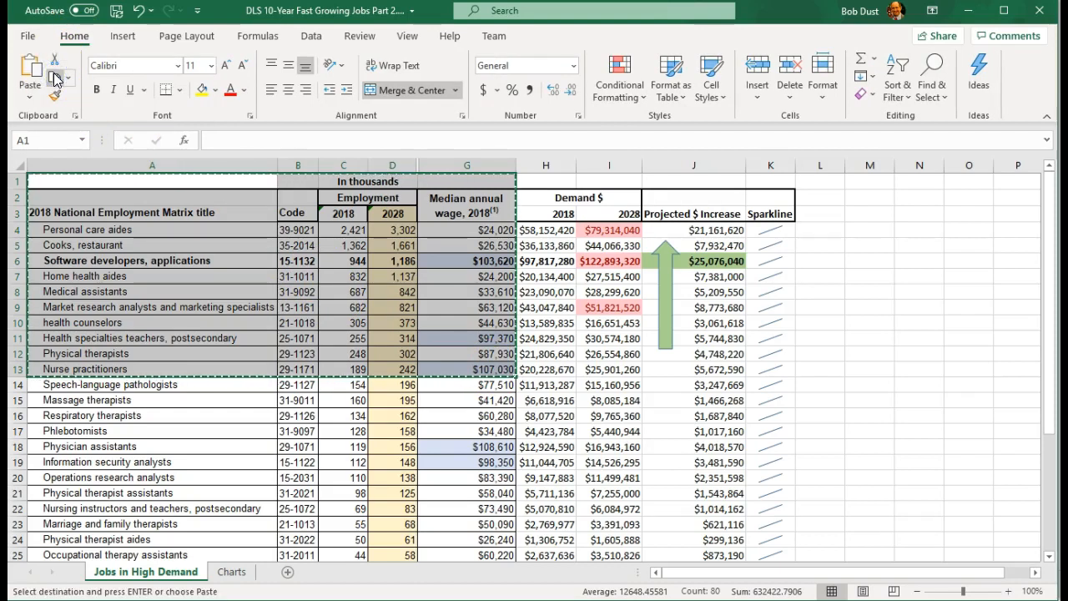
left_click(75, 117)
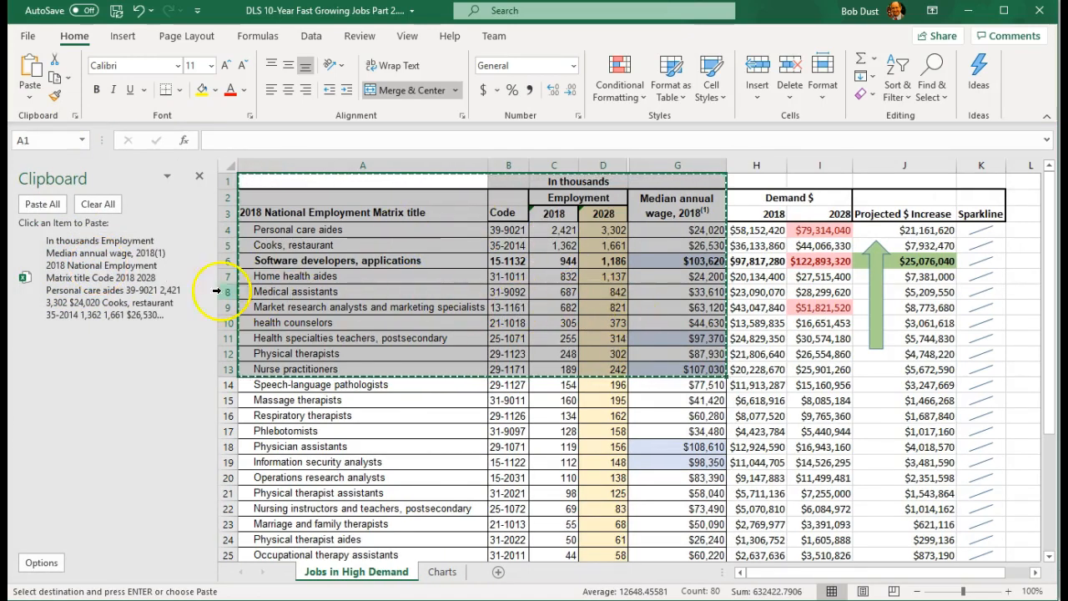
- Switch to the Full-Stack Developer document in Word and paste the copied Clipboard item into the blank line above "Factoring in the salary"
key("alt+Tab")
left_click(117, 277)
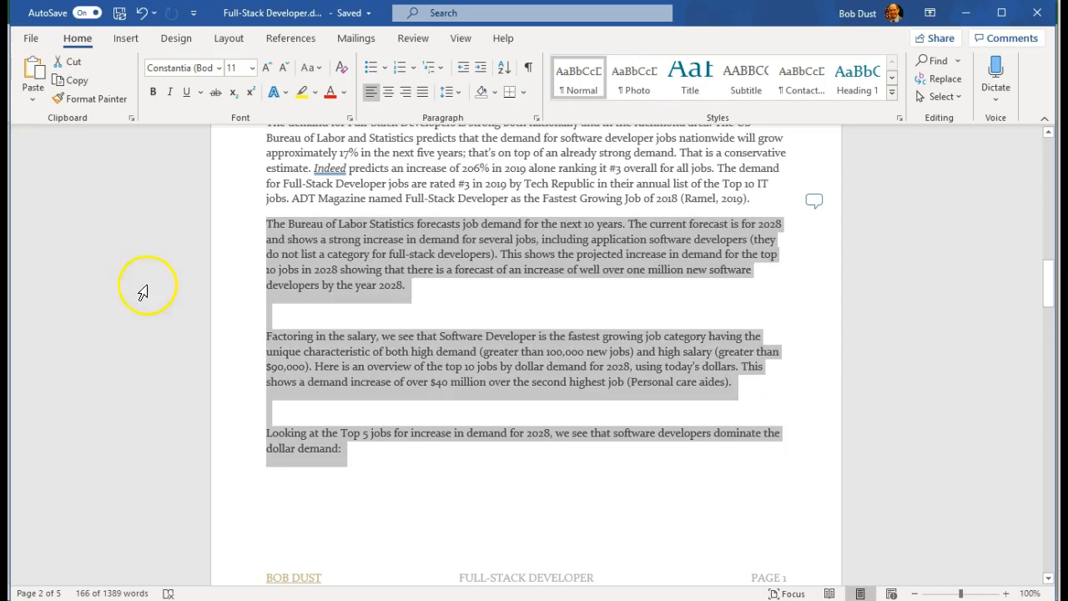
left_click(283, 312)
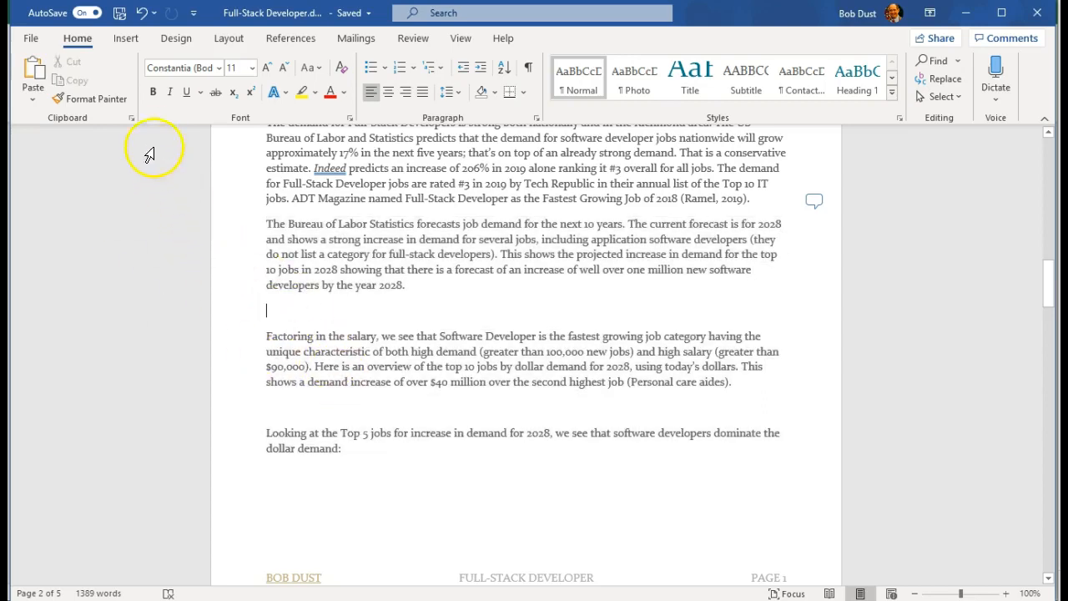
left_click(132, 118)
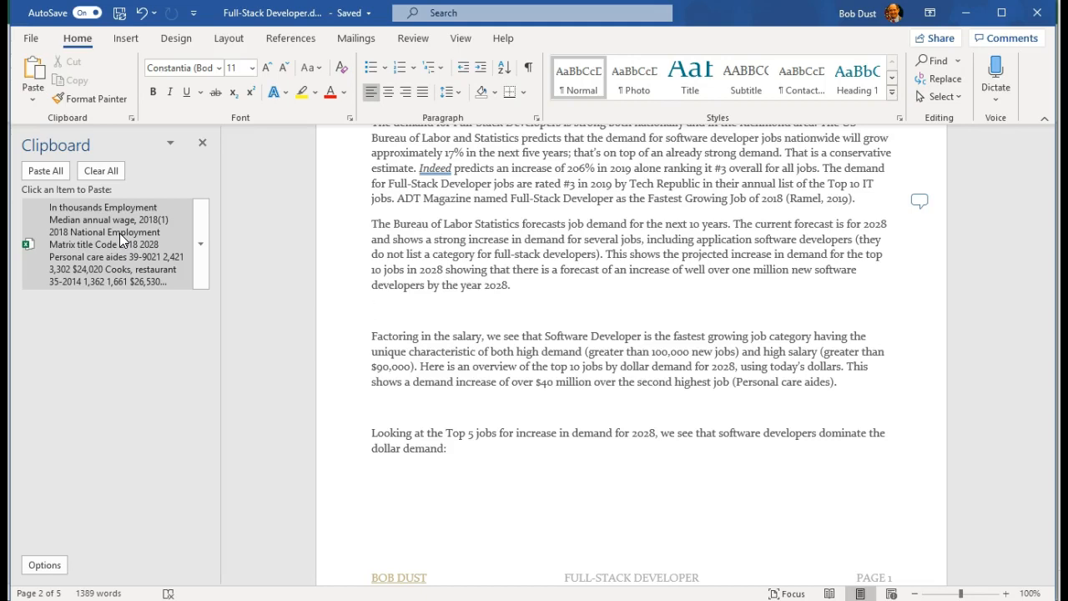
left_click(203, 243)
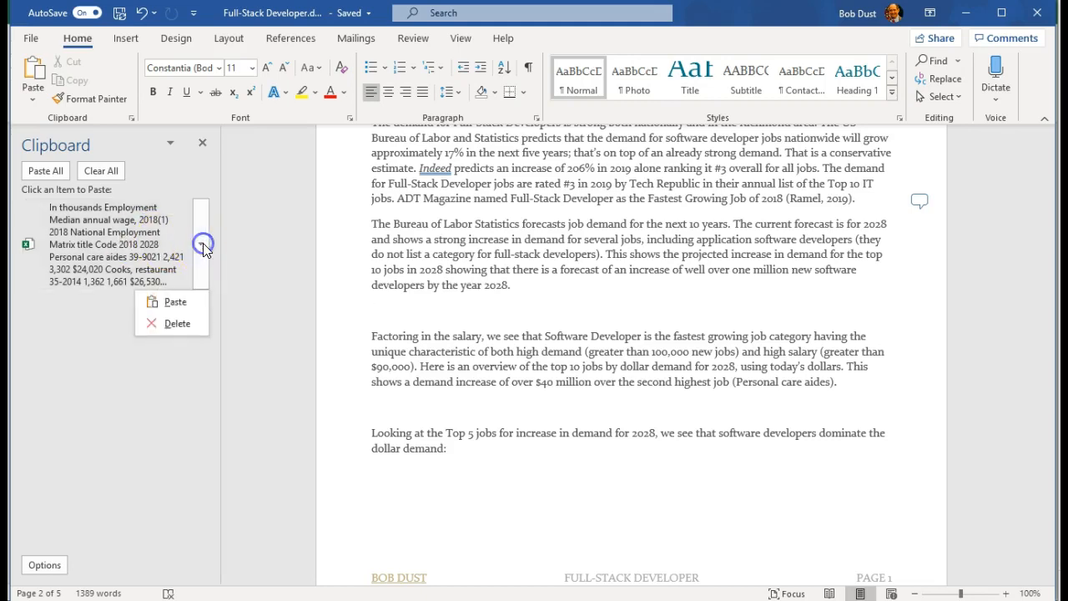
left_click(176, 302)
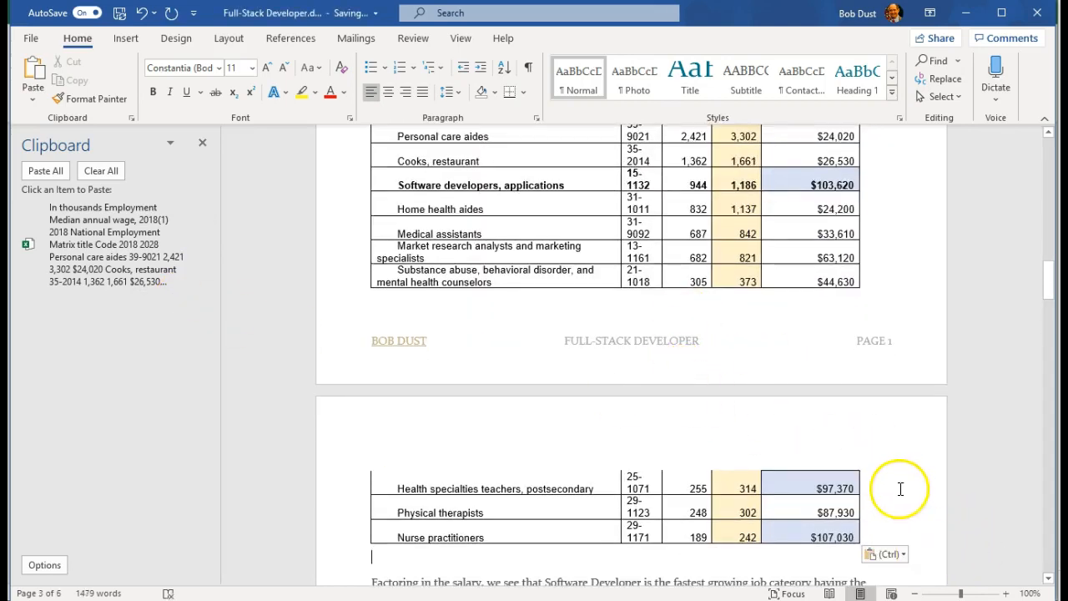
- Apply the Keep Source Formatting paste option to the pasted jobs table
scroll(692, 334, "up", 3)
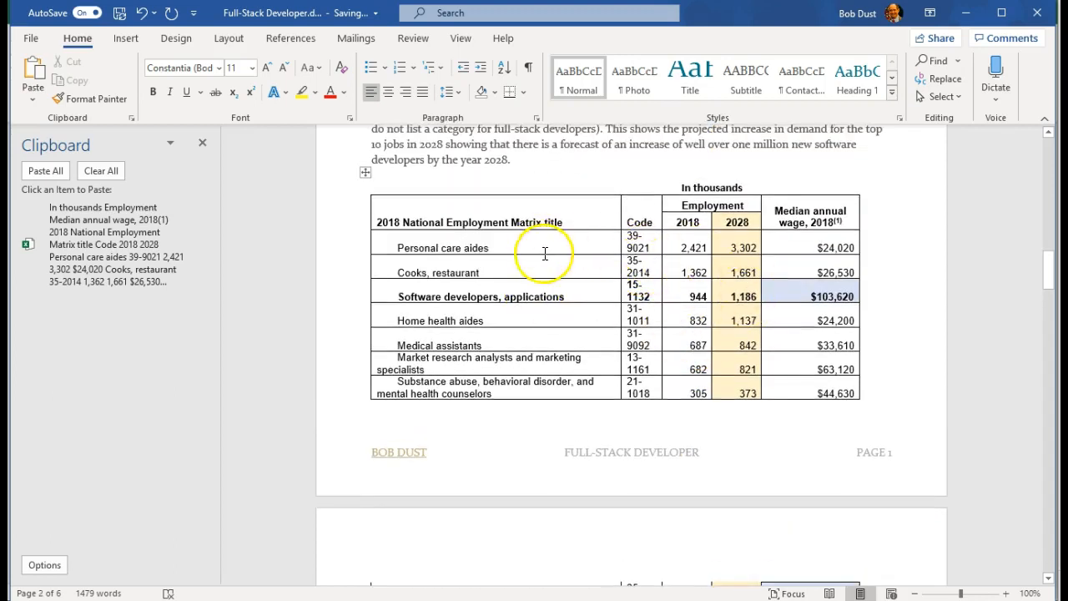
scroll(555, 256, "down", 8)
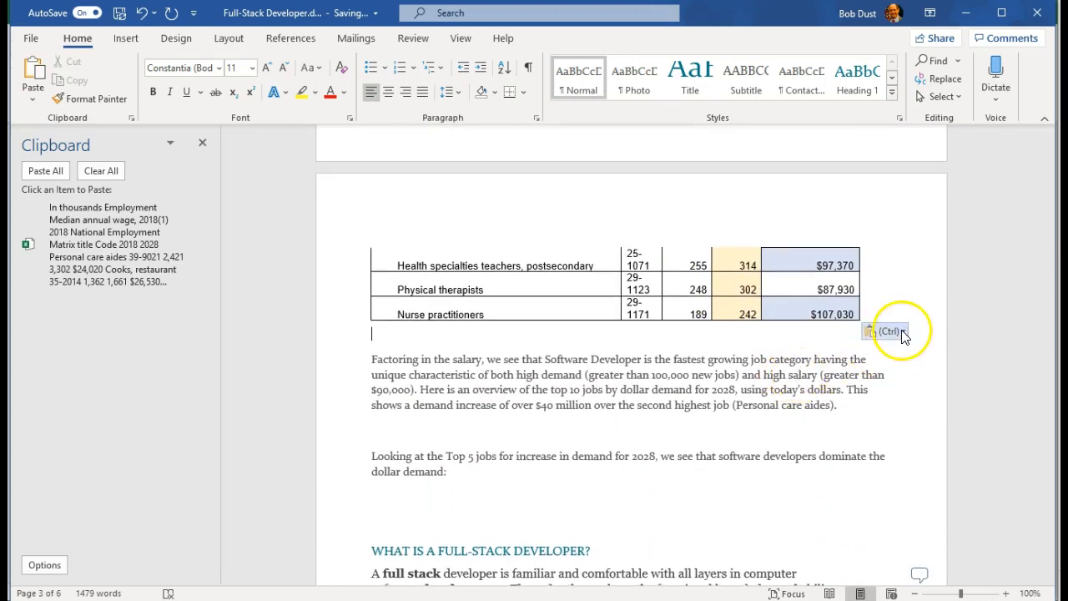
left_click(905, 331)
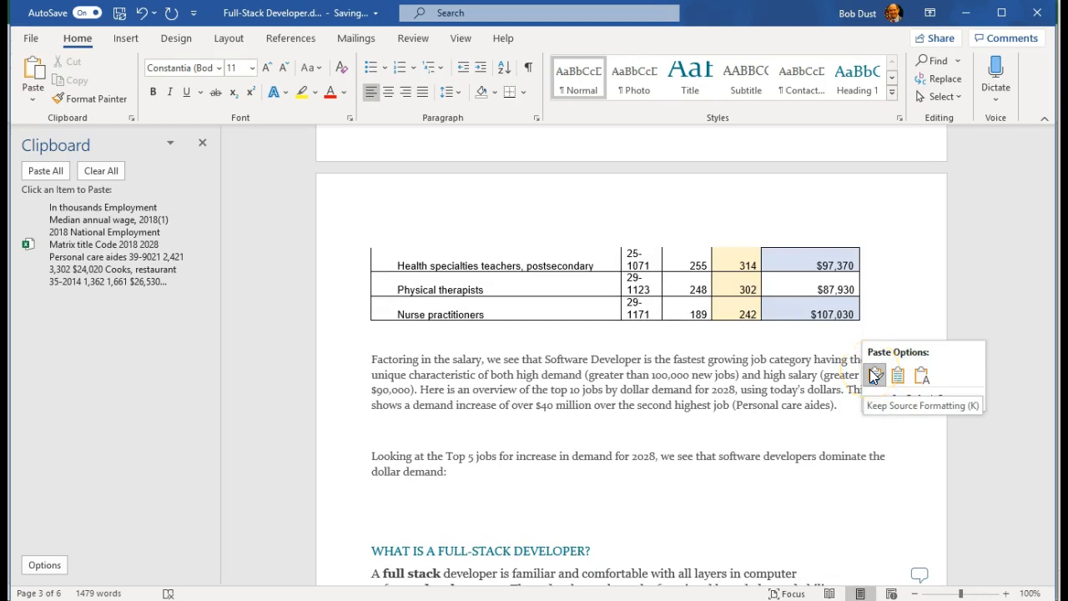
left_click(873, 376)
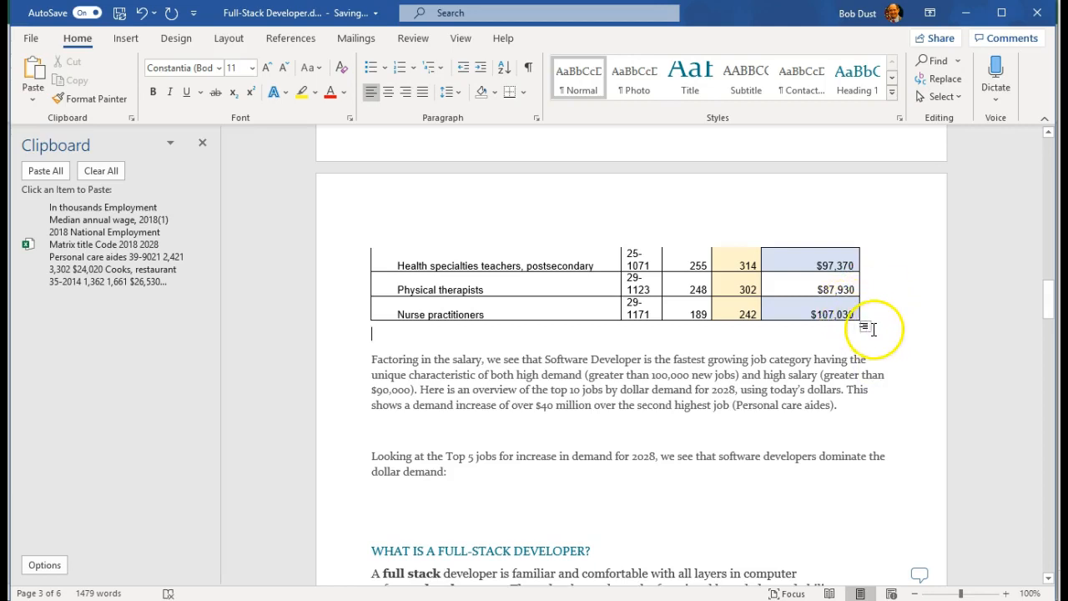
- Resize the pasted jobs table so that it spans slightly more than the width of the body text
left_click_drag(868, 327, 921, 151)
scroll(934, 183, "up", 3)
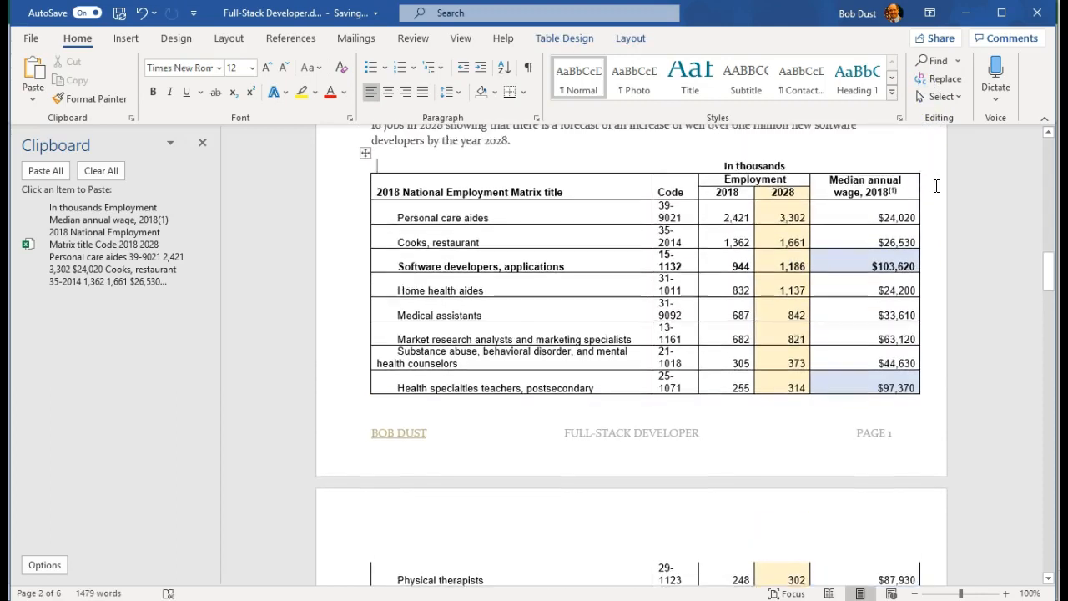
scroll(938, 199, "down", 1)
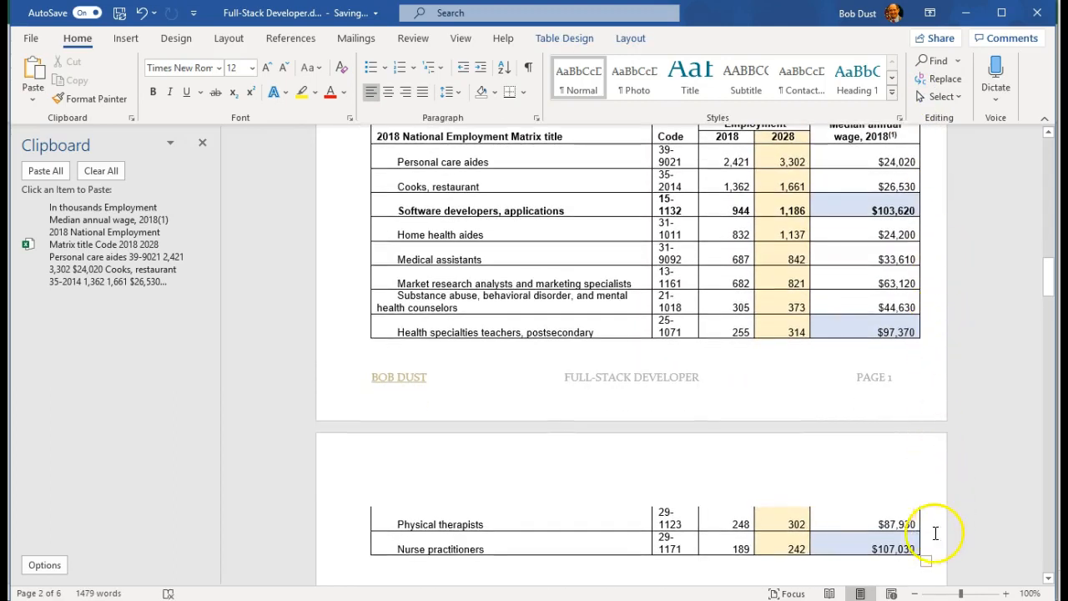
left_click_drag(929, 556, 938, 283)
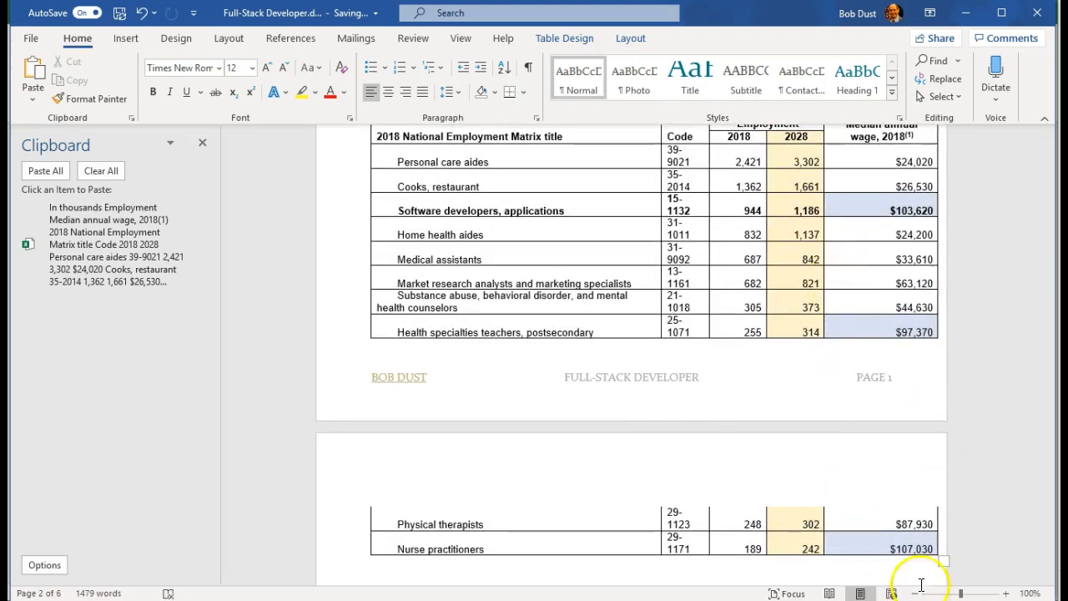
left_click_drag(943, 561, 980, 425)
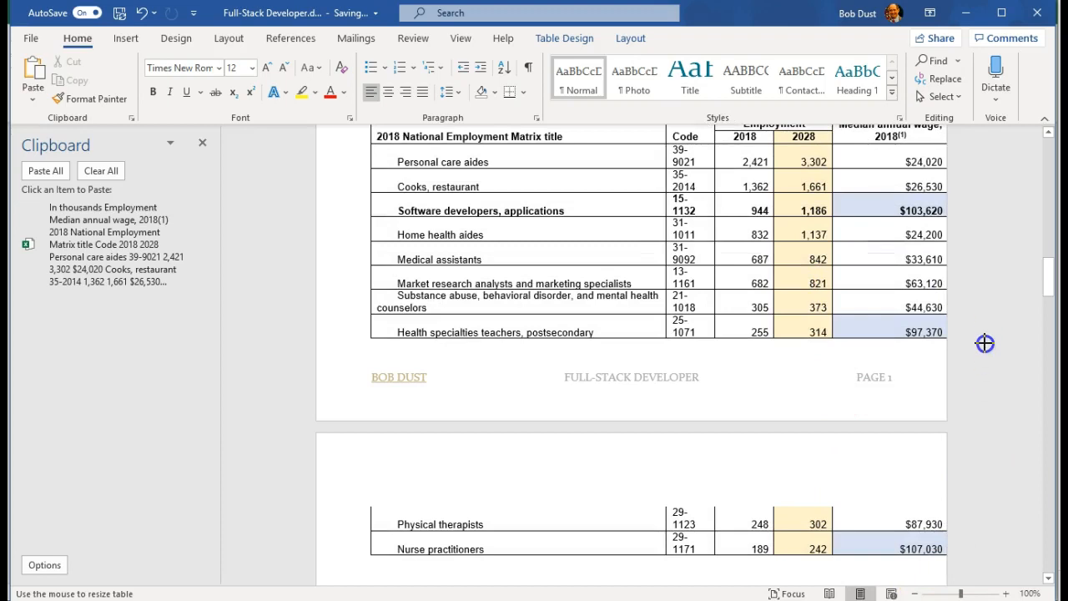
left_click(989, 290)
scroll(869, 300, "up", 3)
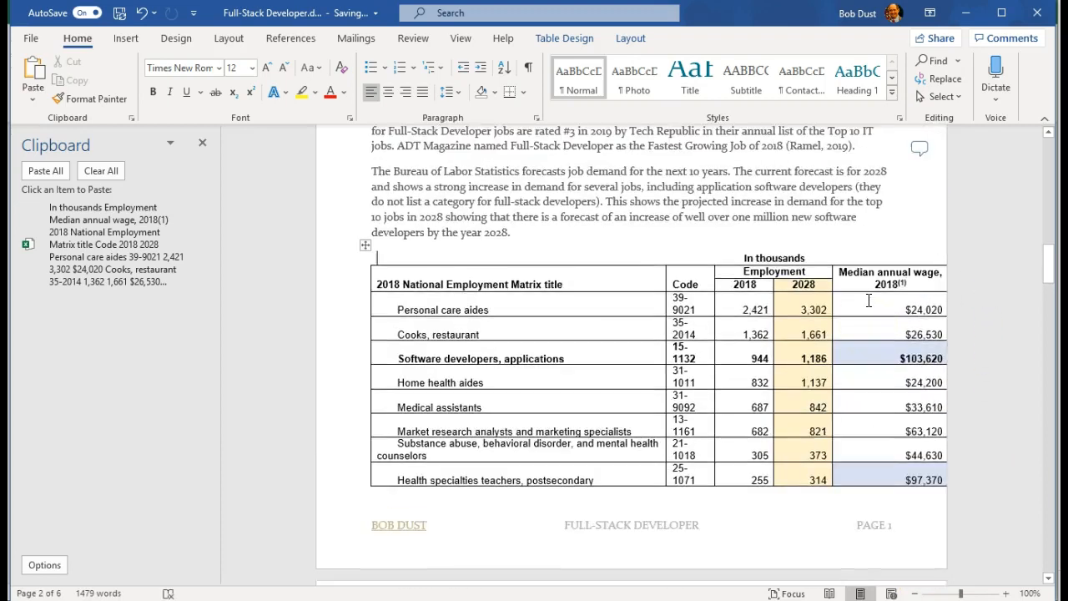
left_click(431, 259)
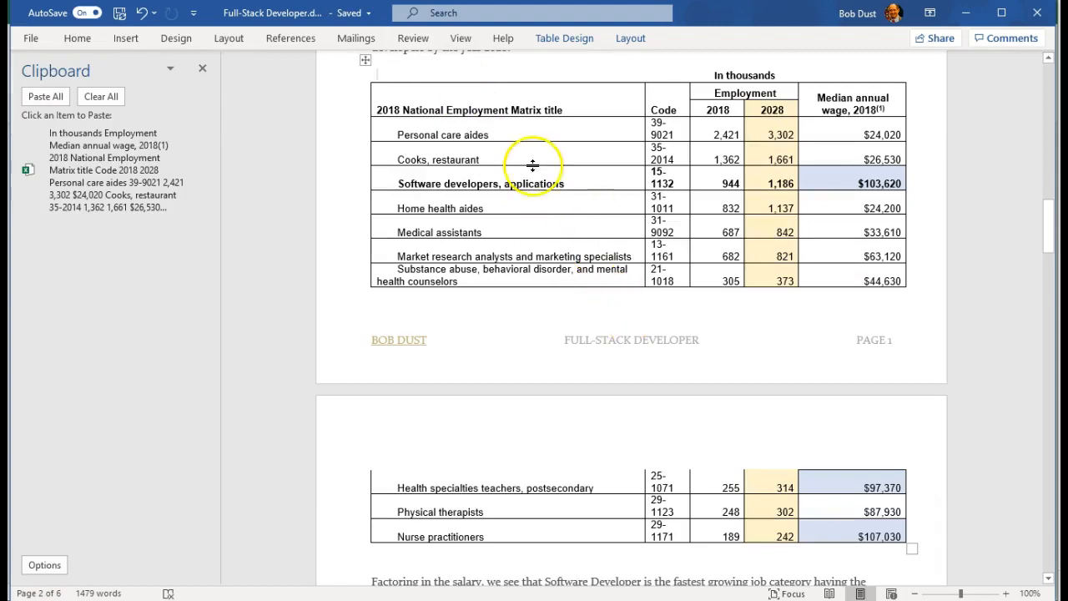
scroll(551, 189, "up", 2)
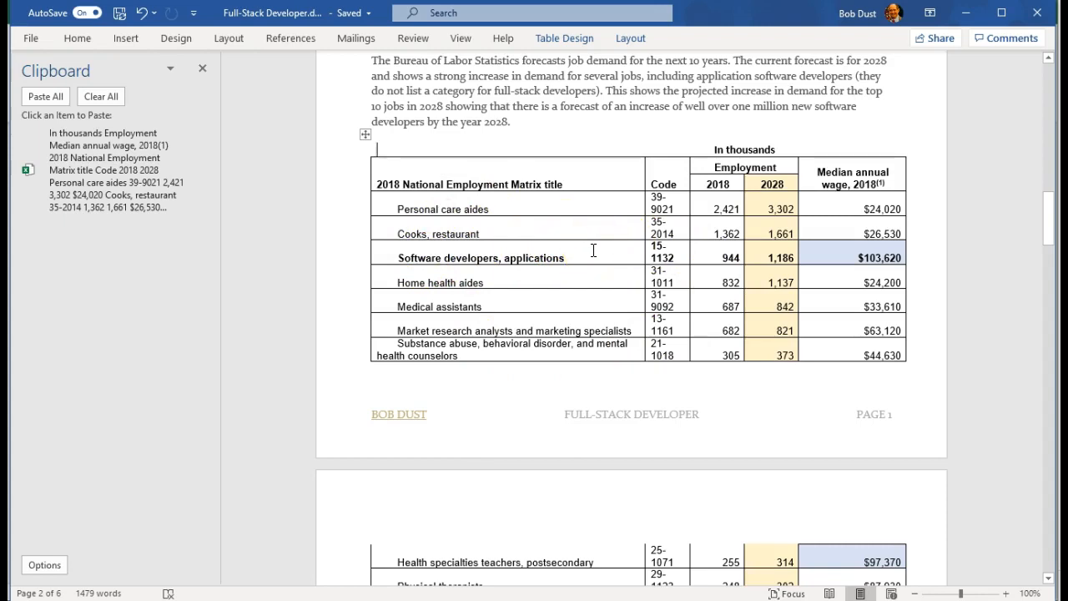
- Switch back to the Jobs in High Demand sheet of the Excel workbook
key("alt+Tab")
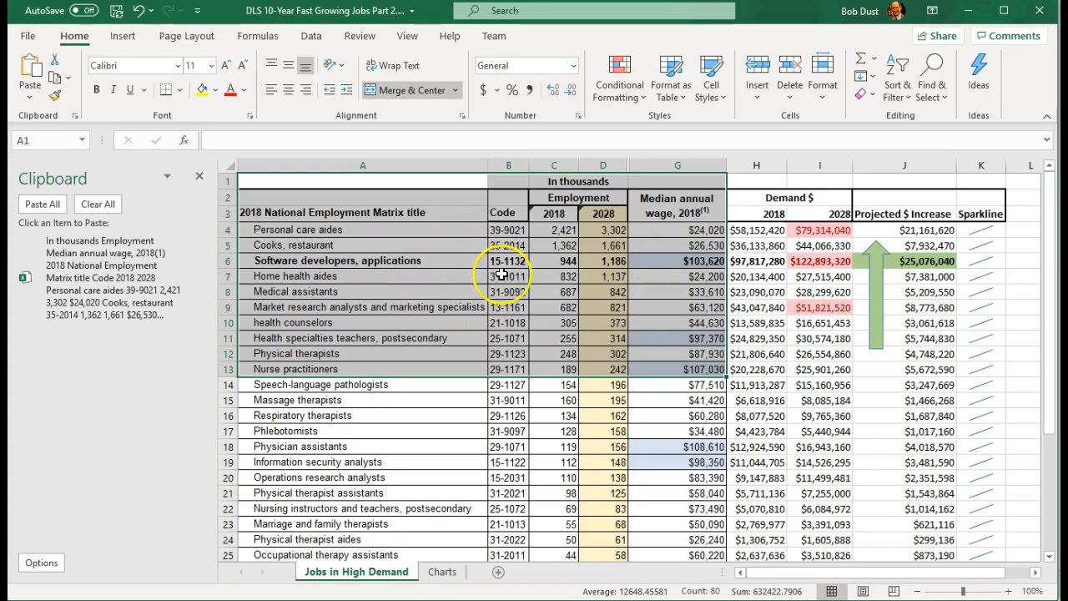
left_click(501, 276)
key("alt+Tab")
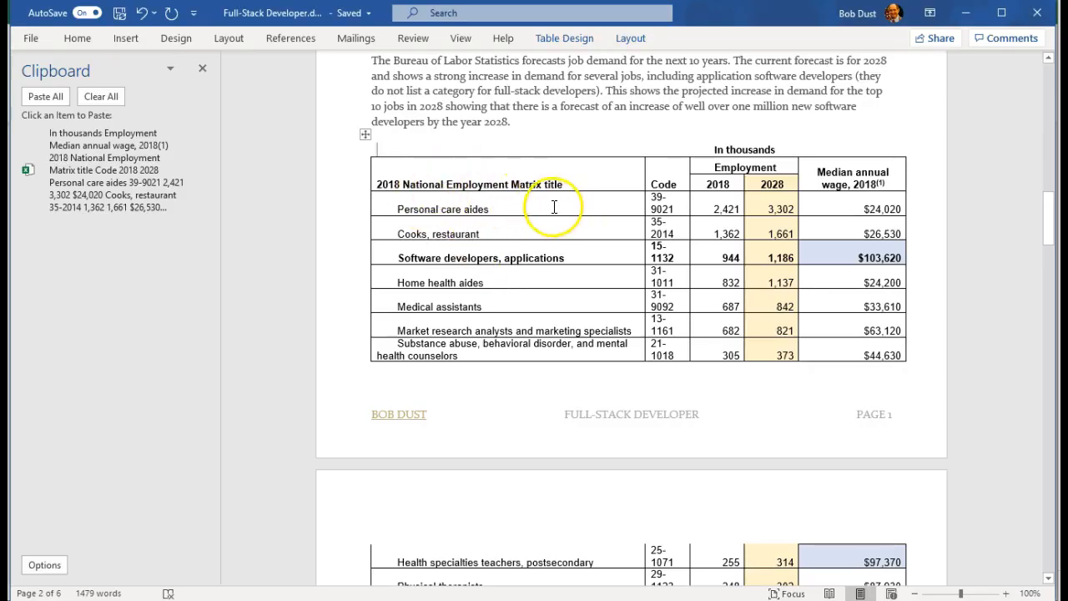
key("alt+Tab")
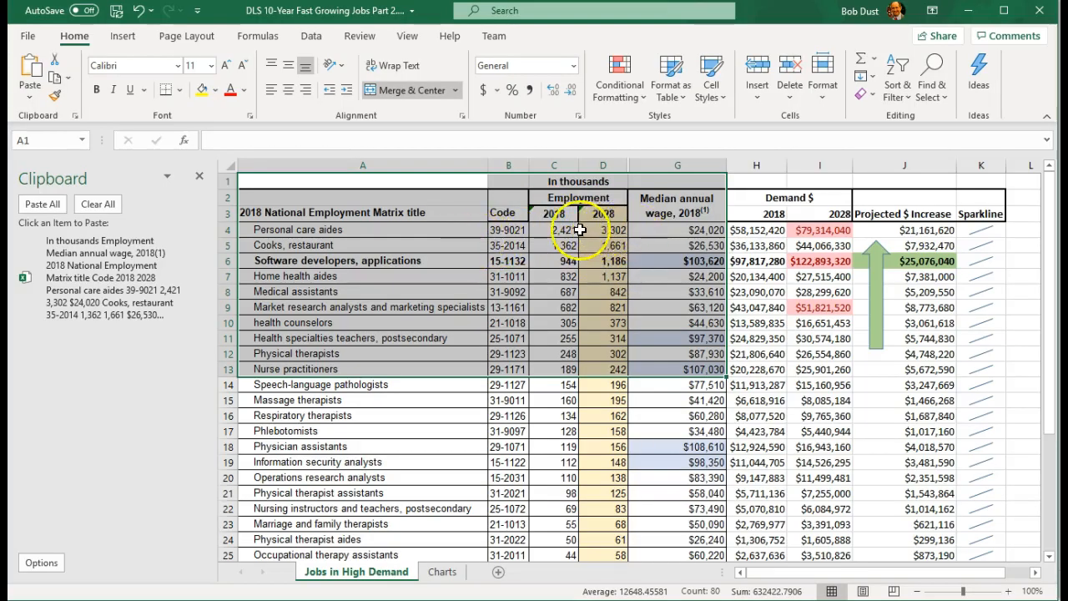
- Set the 2028 employment of Personal care aides in cell D4 to 3000
left_click(603, 234)
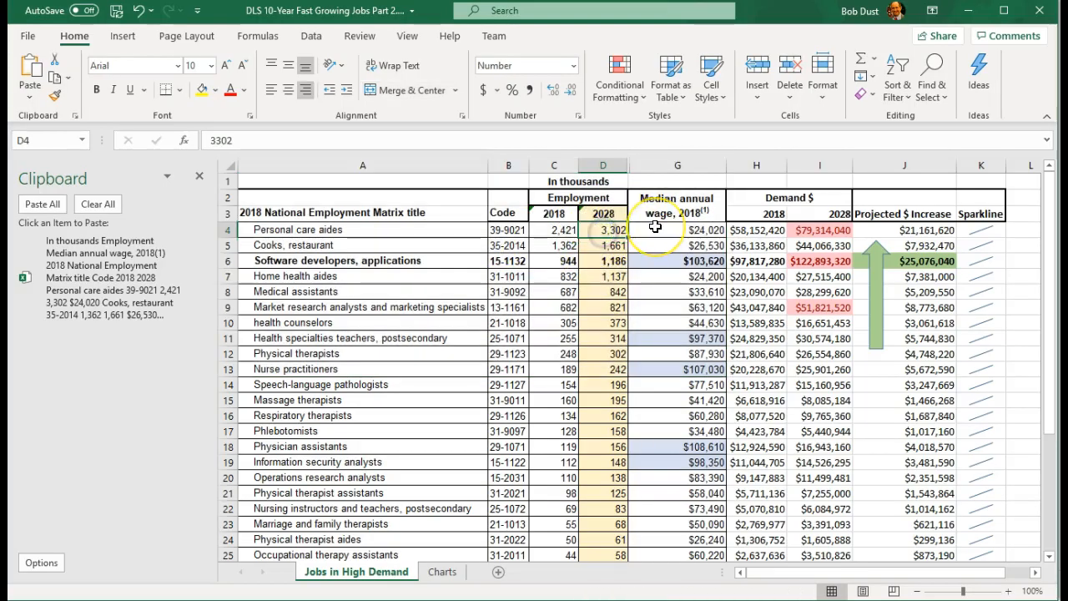
type("3000")
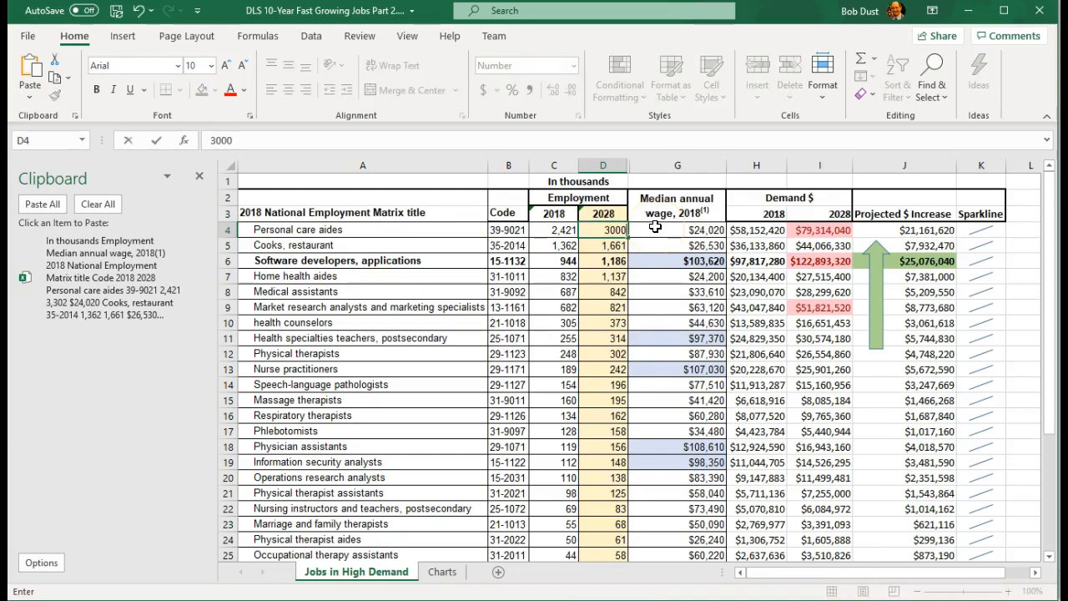
key("Return")
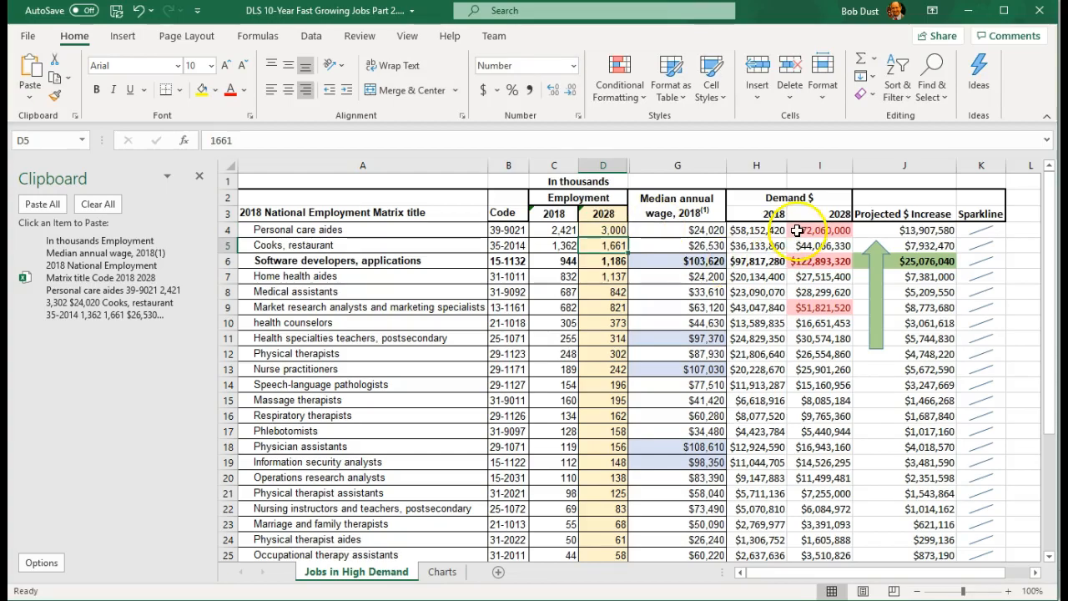
- Check the Personal care aides row of the pasted table in Word, and undo the last cell change back in the Excel workbook
key("alt+Tab")
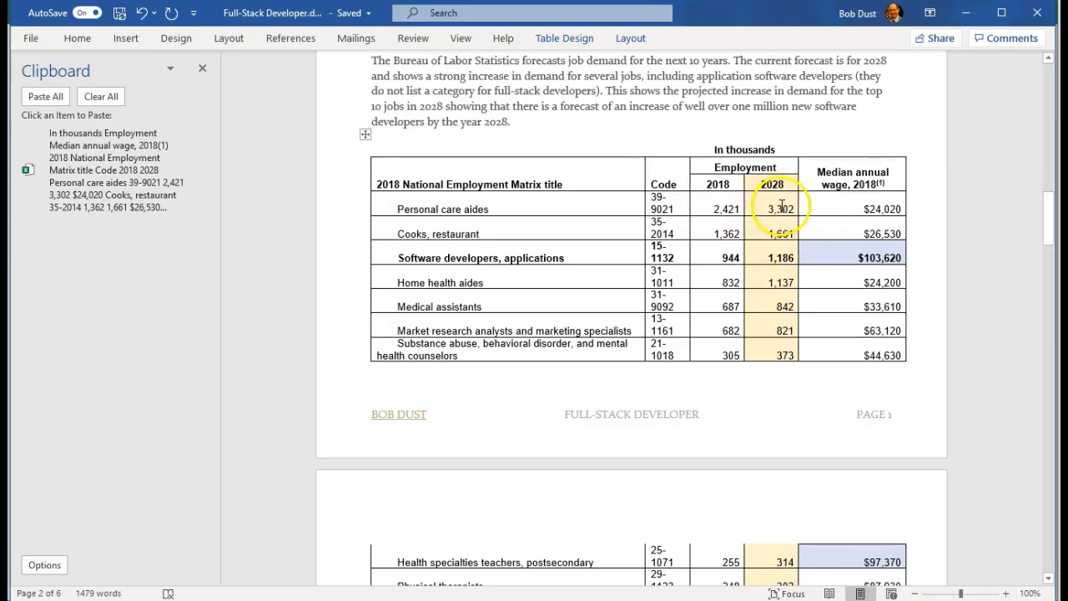
key("alt+Tab")
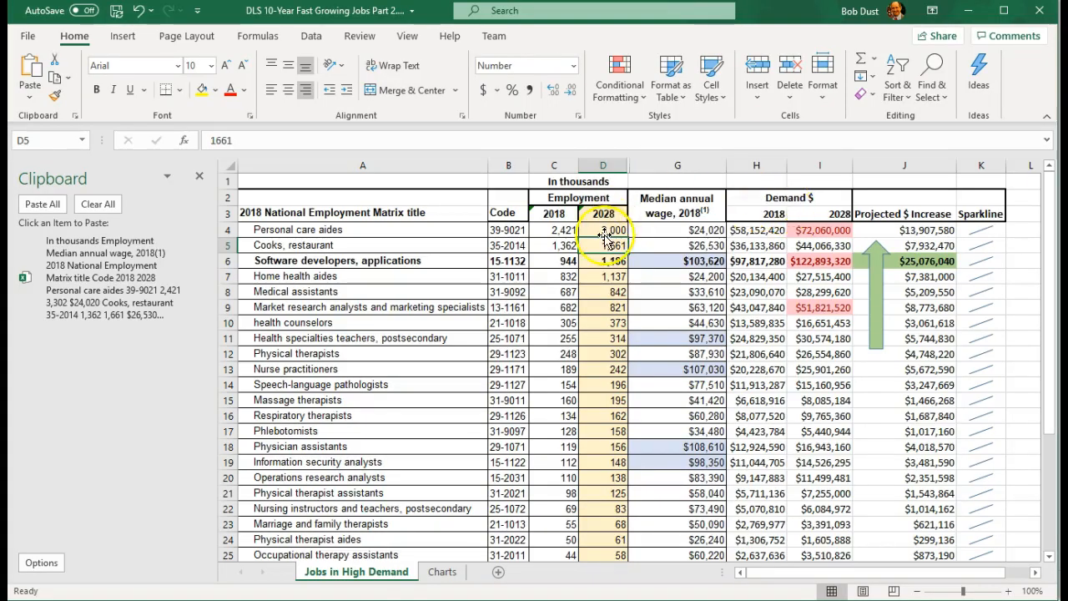
key("ctrl+z")
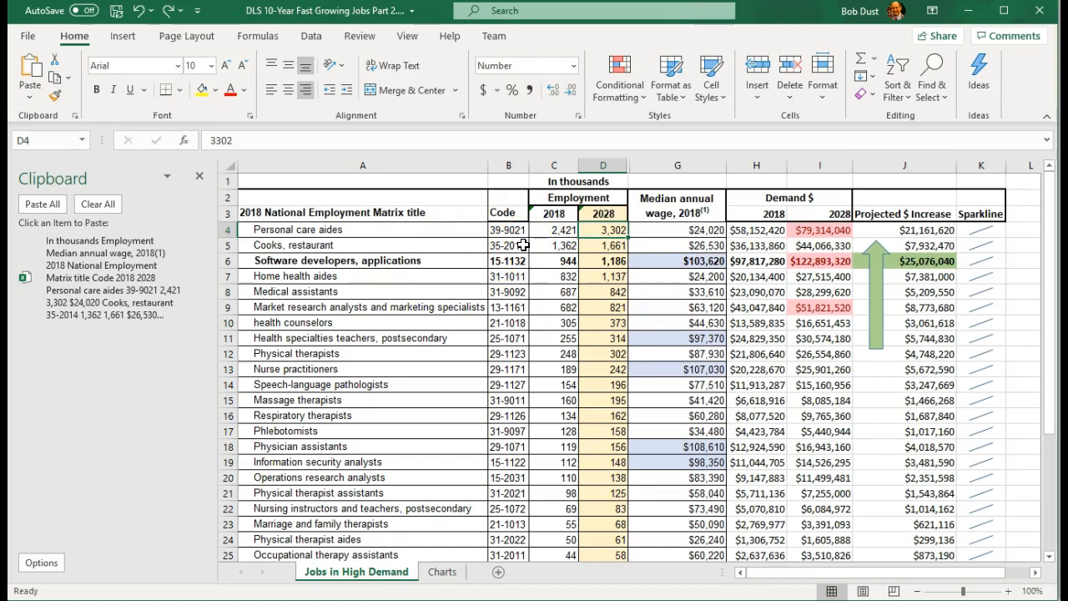
- Copy the "Jobs in High Demand By Total $ Value in 2028" column chart from the Charts sheet
scroll(567, 262, "down", 3)
scroll(567, 263, "up", 3)
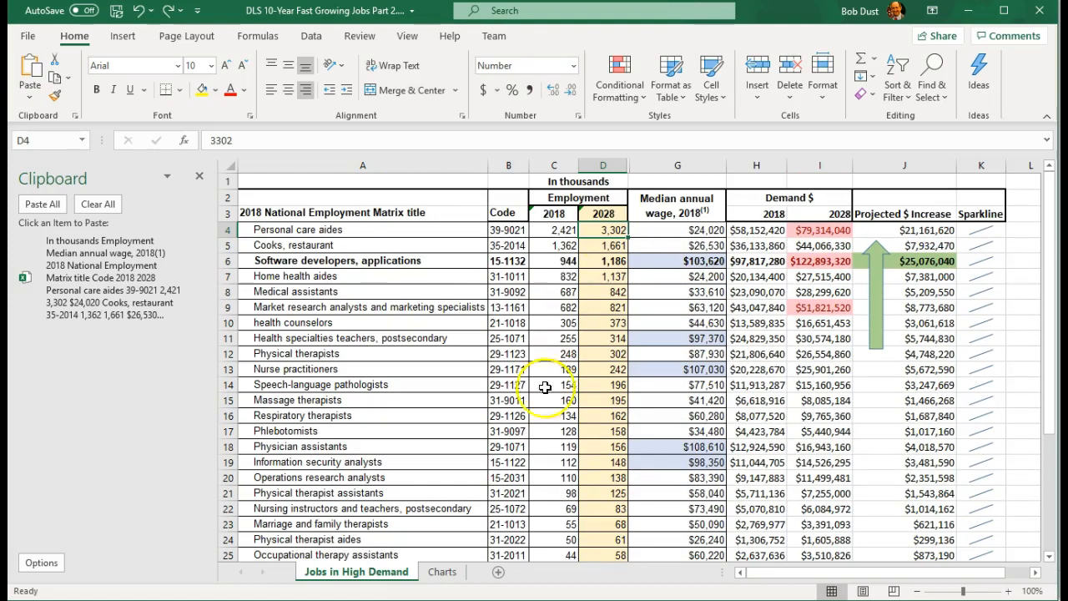
scroll(544, 386, "down", 1)
left_click(443, 572)
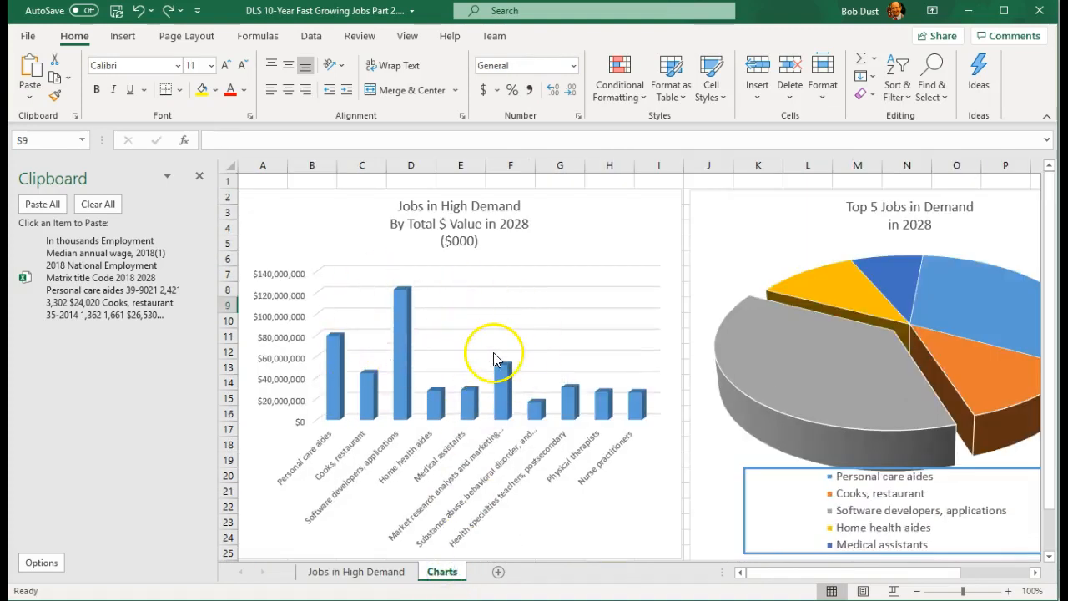
left_click(292, 207)
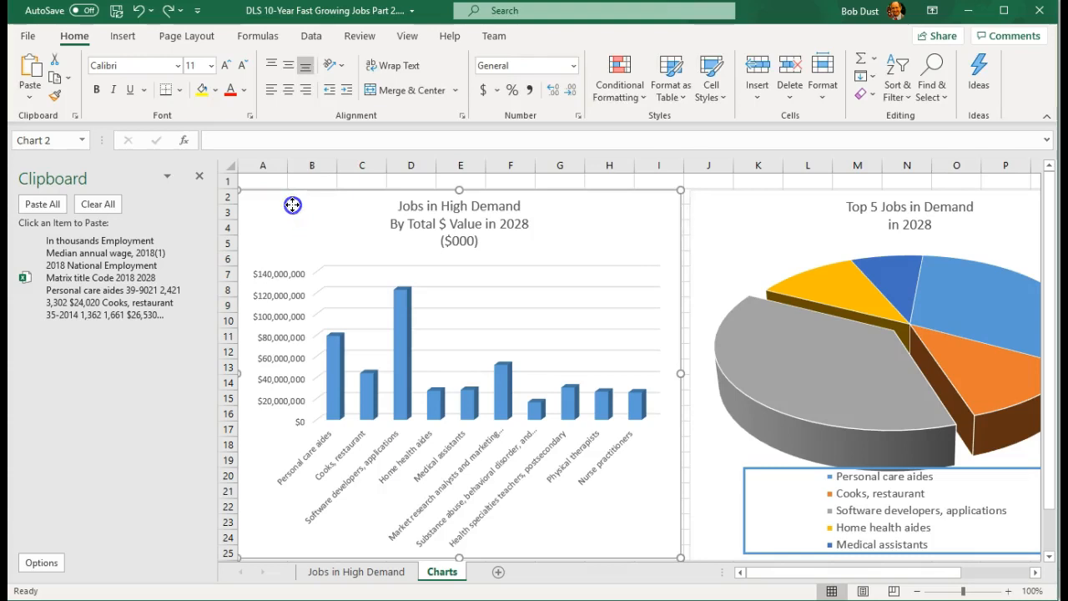
right_click(292, 204)
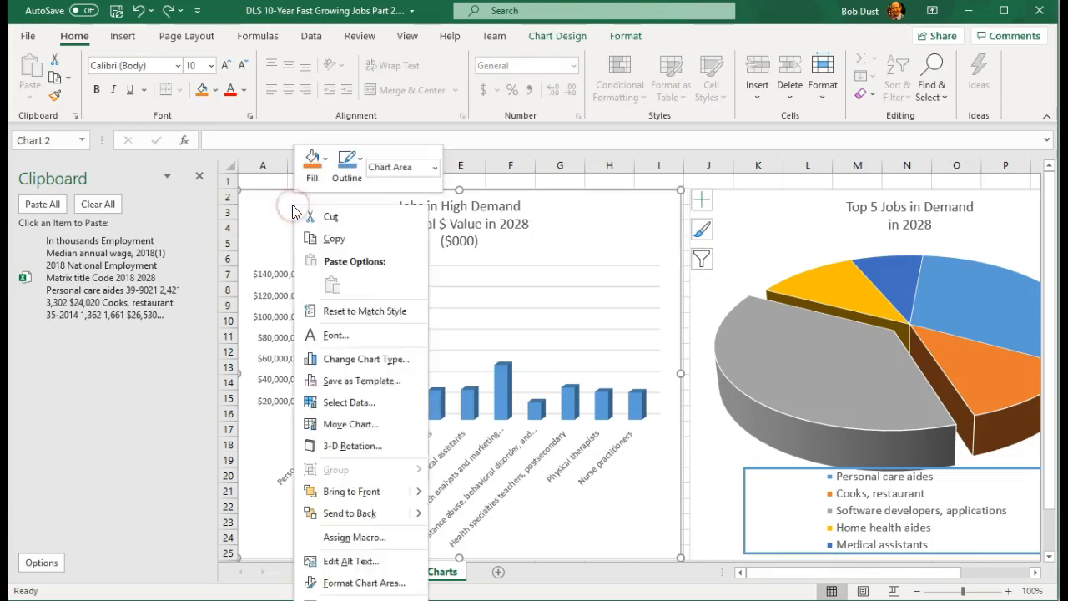
left_click(335, 238)
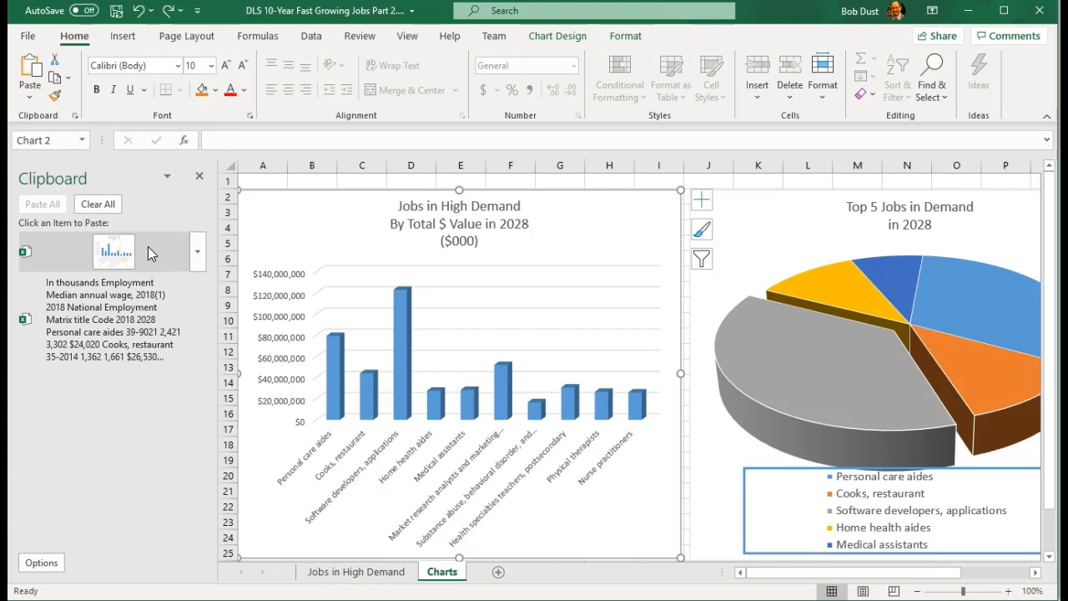
- Switch to the Word document and paste the chart above "Looking at the Top 5 jobs", keeping source formatting and linking the data
key("alt+Tab")
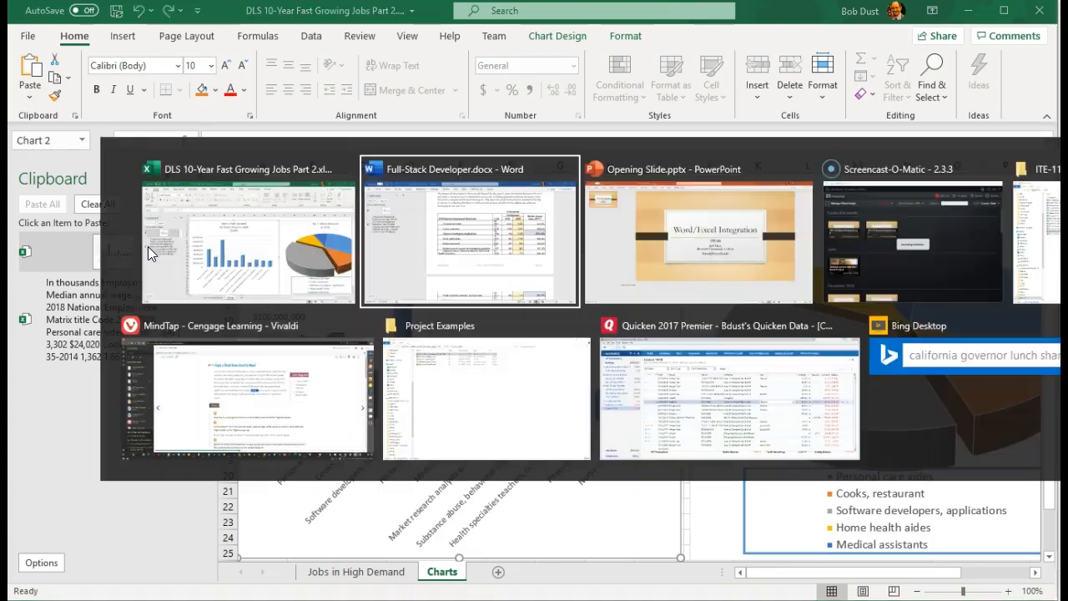
scroll(401, 317, "down", 6)
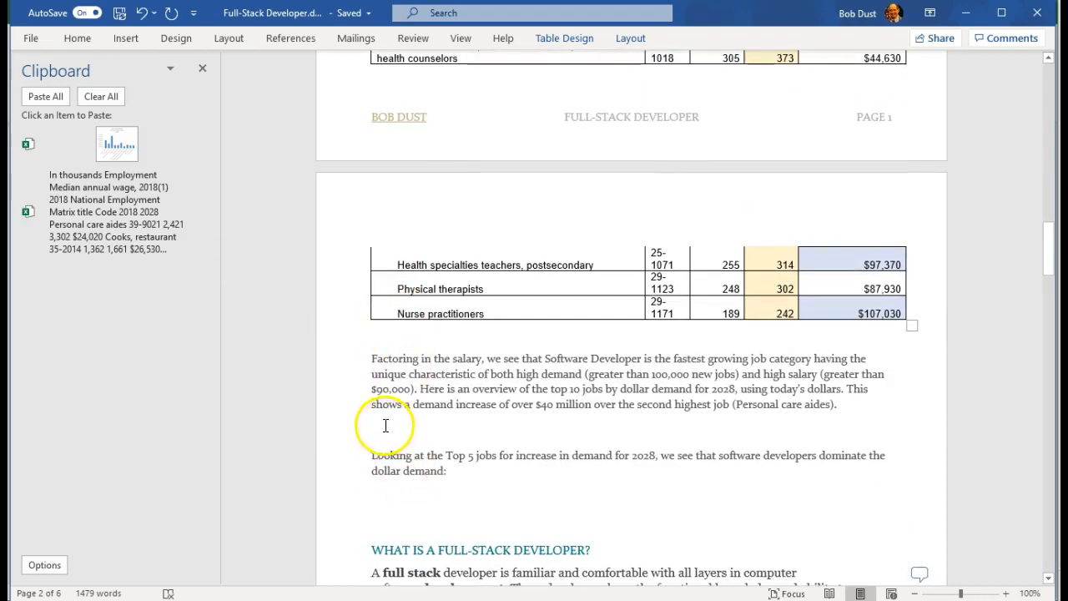
left_click(385, 428)
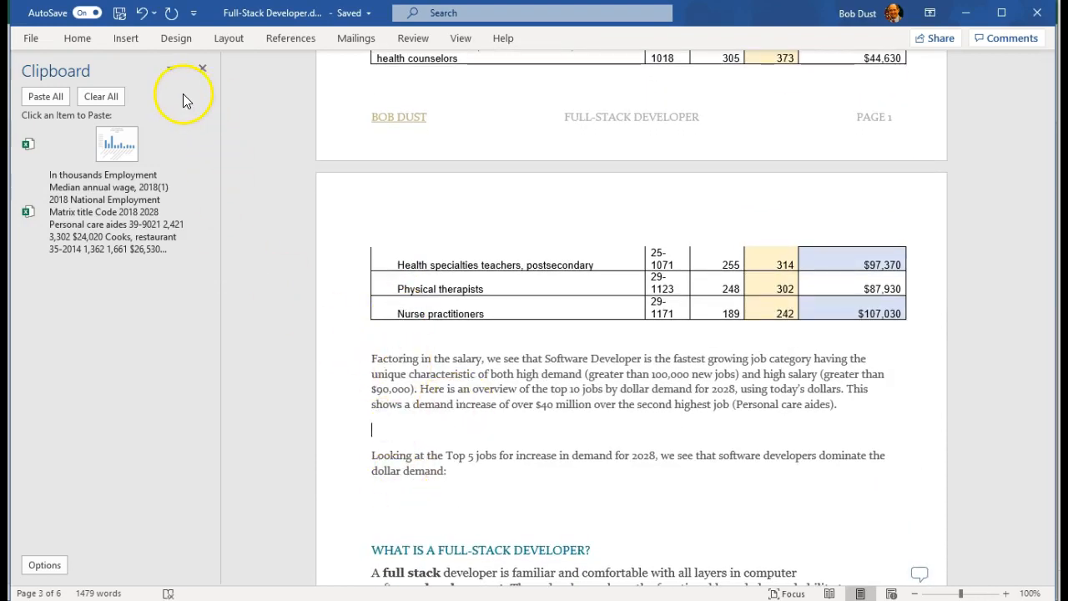
left_click(79, 40)
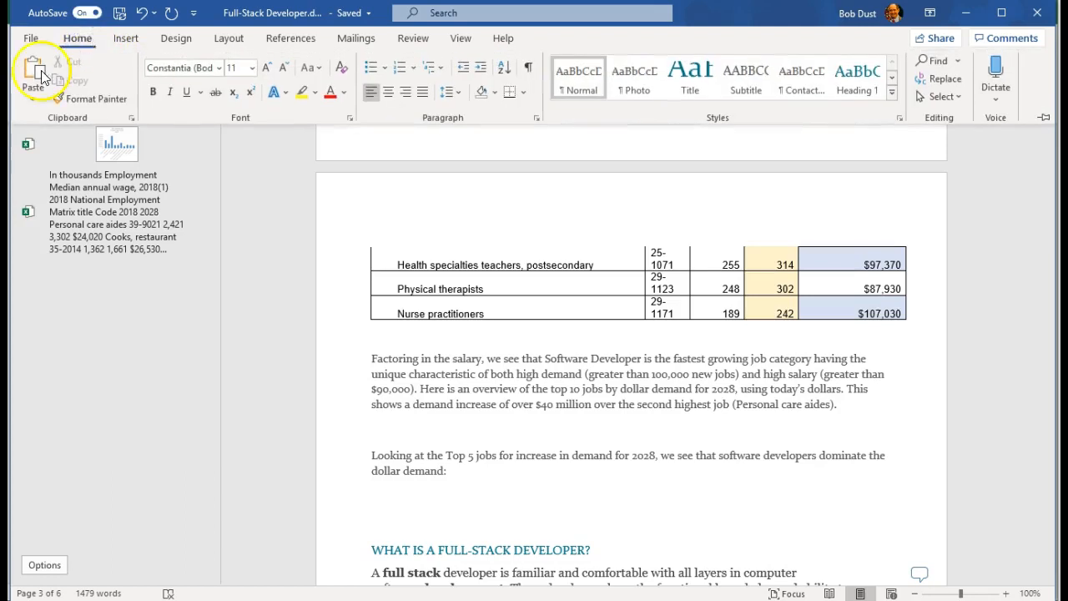
left_click(34, 96)
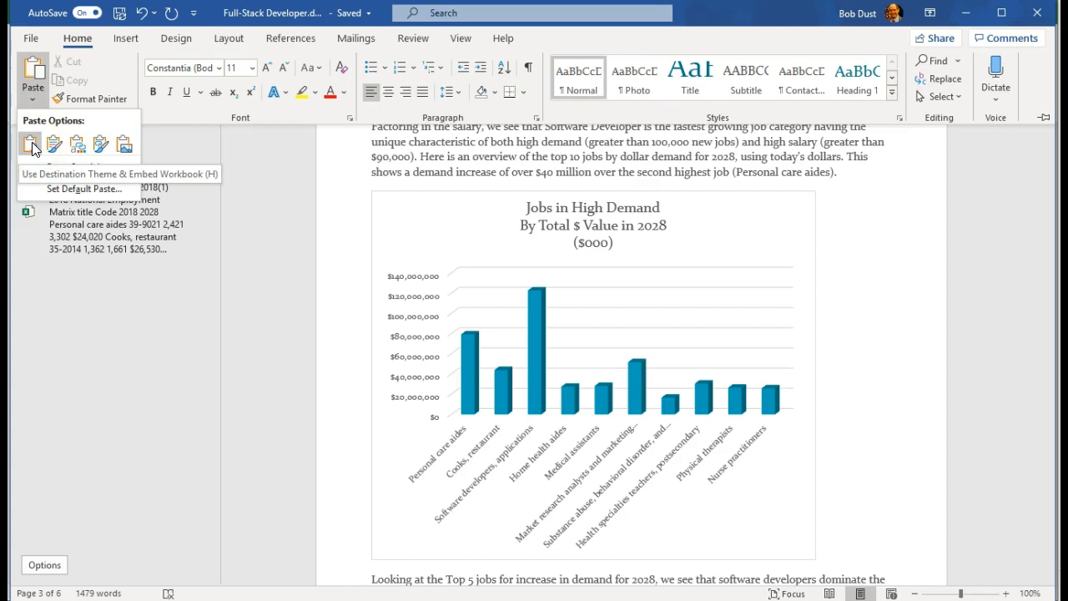
left_click(100, 144)
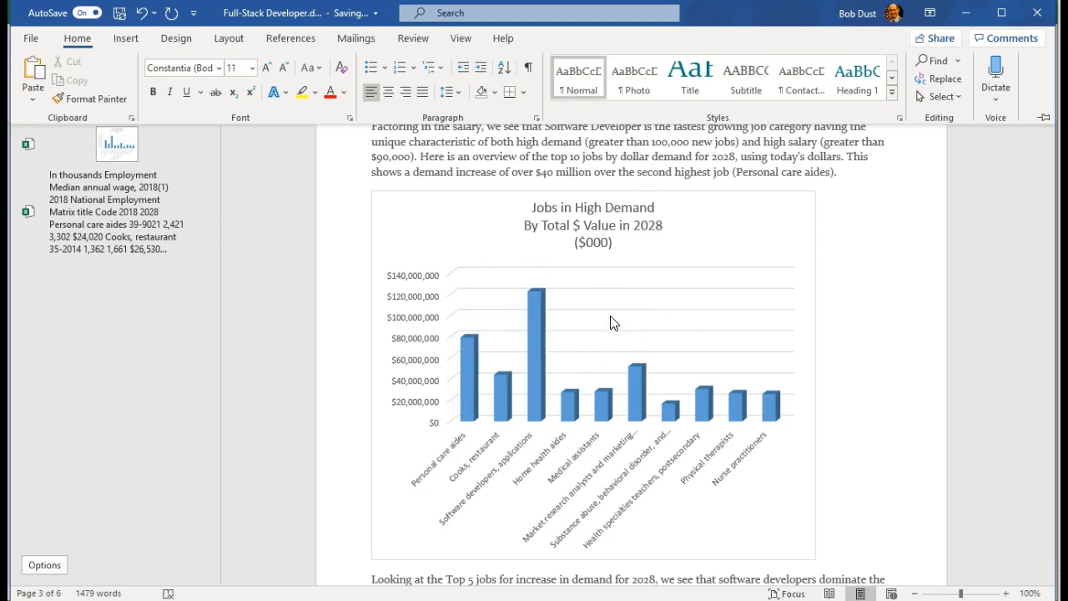
- Switch back to the Excel workbook and show the Jobs in High Demand sheet
key("alt+Tab")
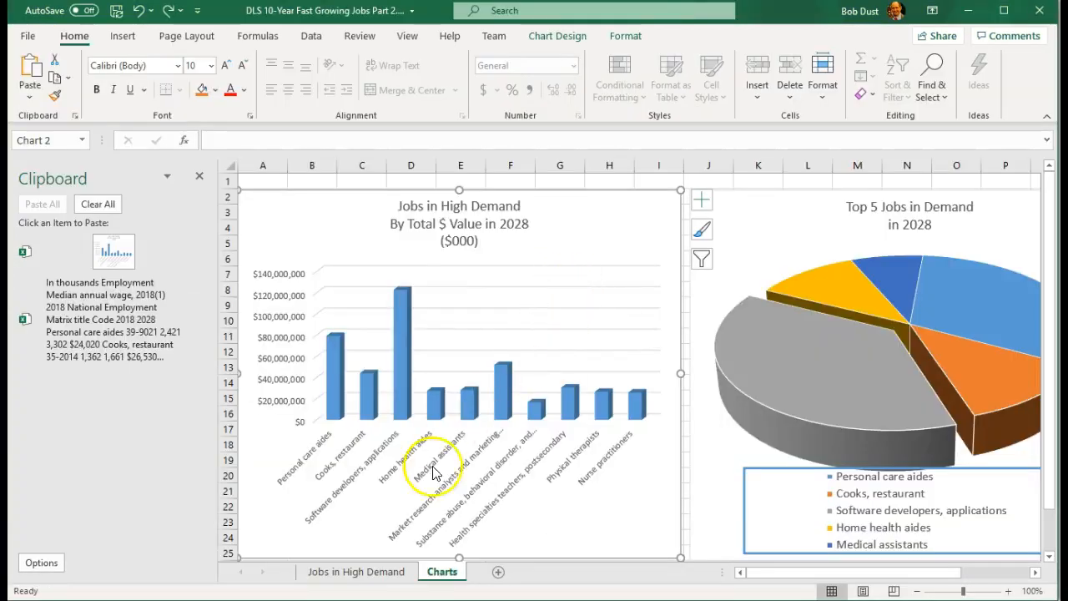
left_click(355, 574)
scroll(376, 354, "up", 1)
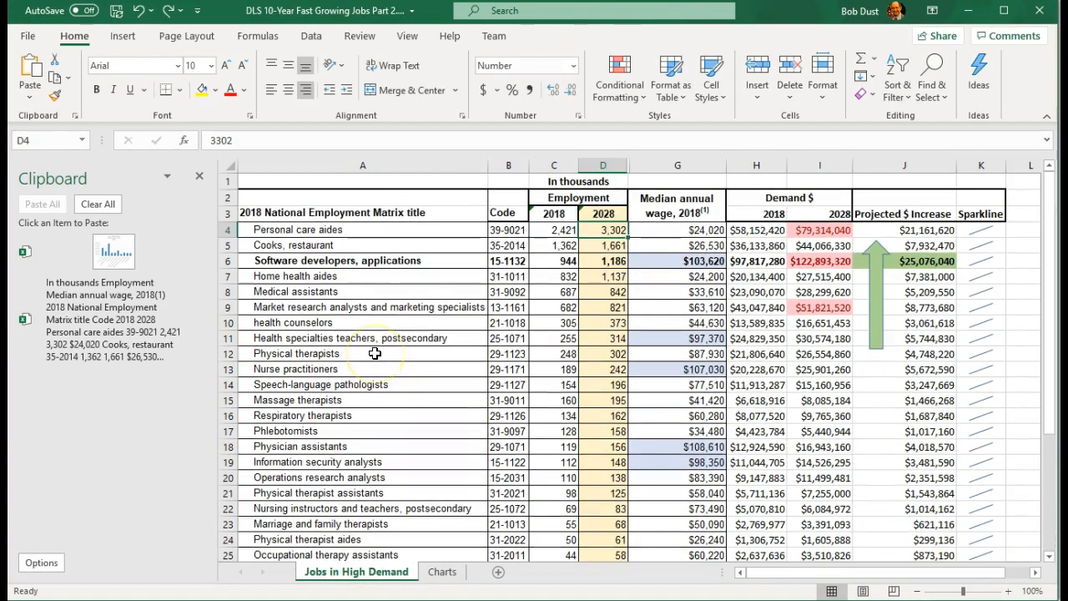
- Sort all job rows in A4:K33 by the values of Column I, largest to smallest
left_click(296, 231)
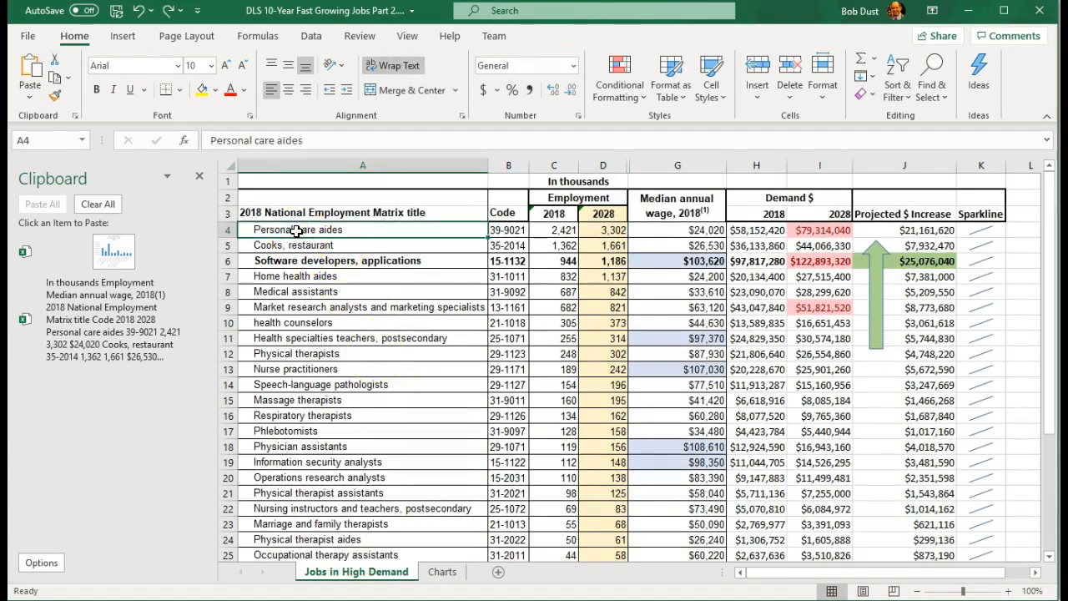
key("ctrl+shift+Right")
key("shift+Right")
key("ctrl+shift+Down")
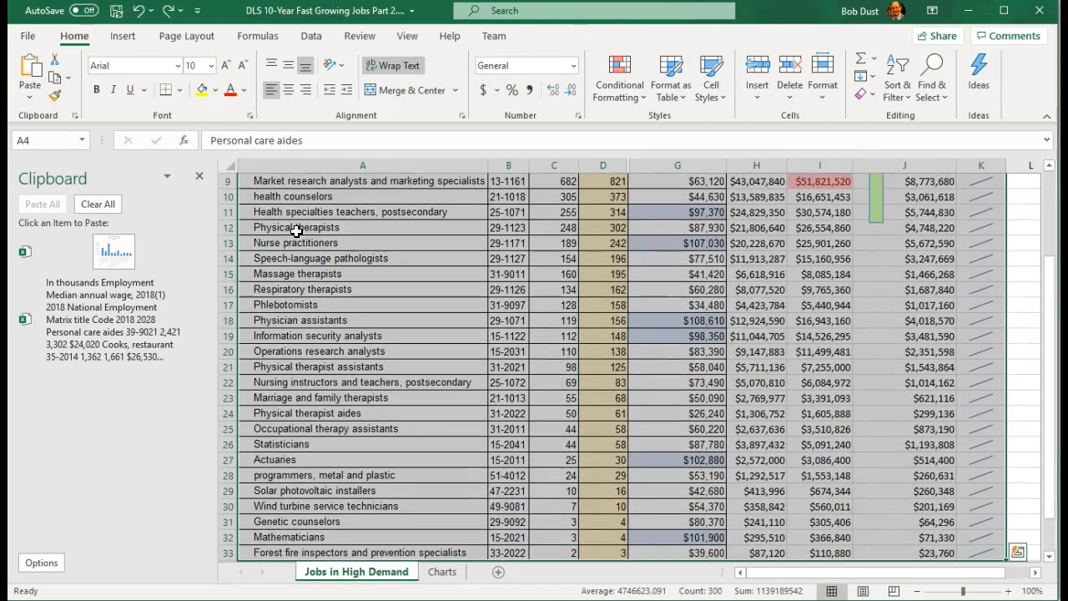
scroll(297, 231, "up", 3)
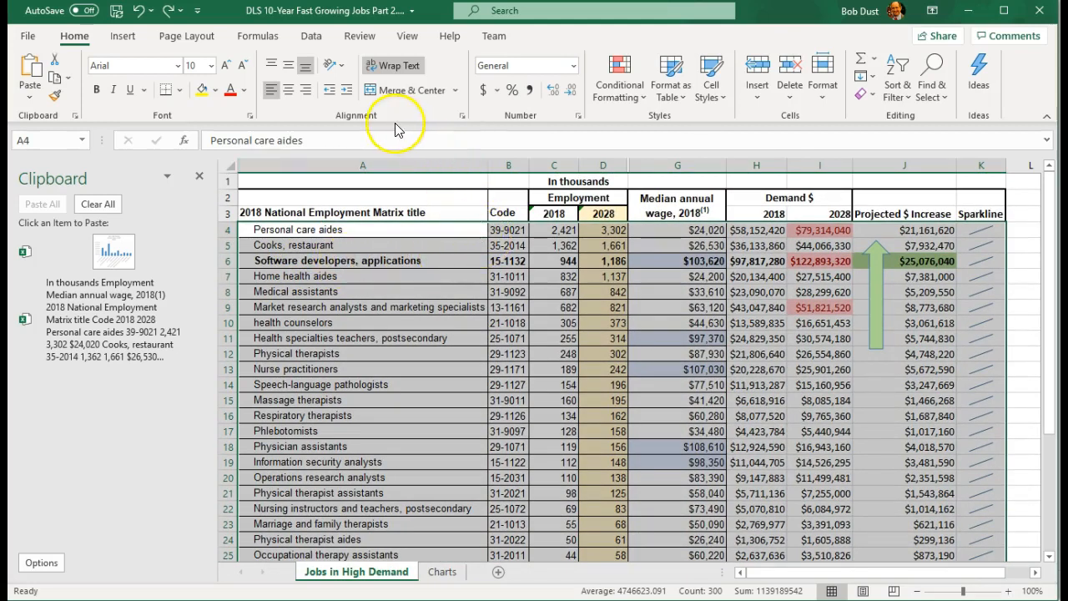
left_click(321, 40)
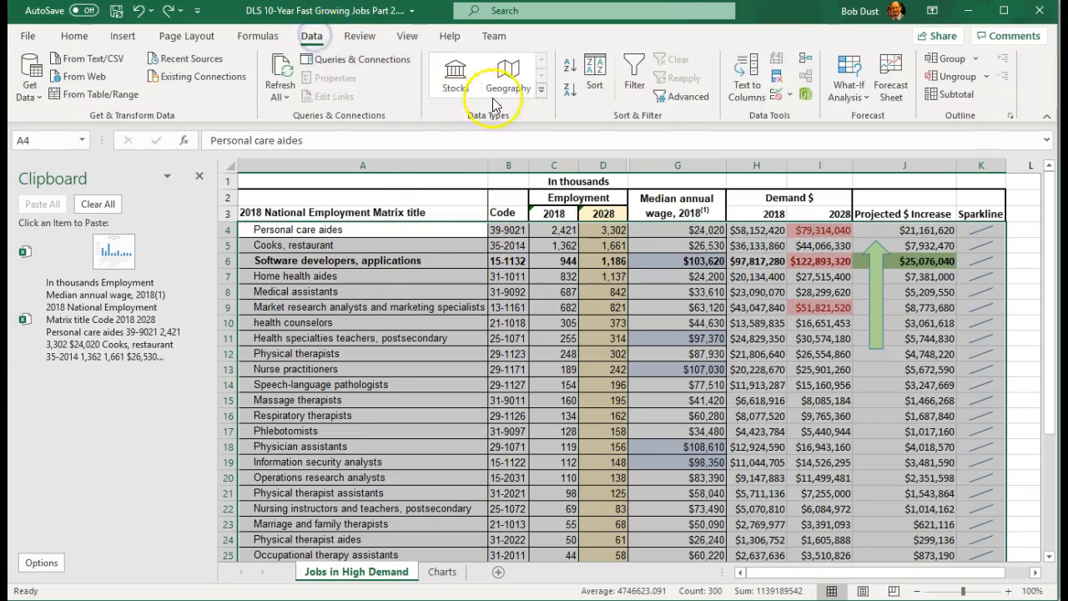
left_click(595, 86)
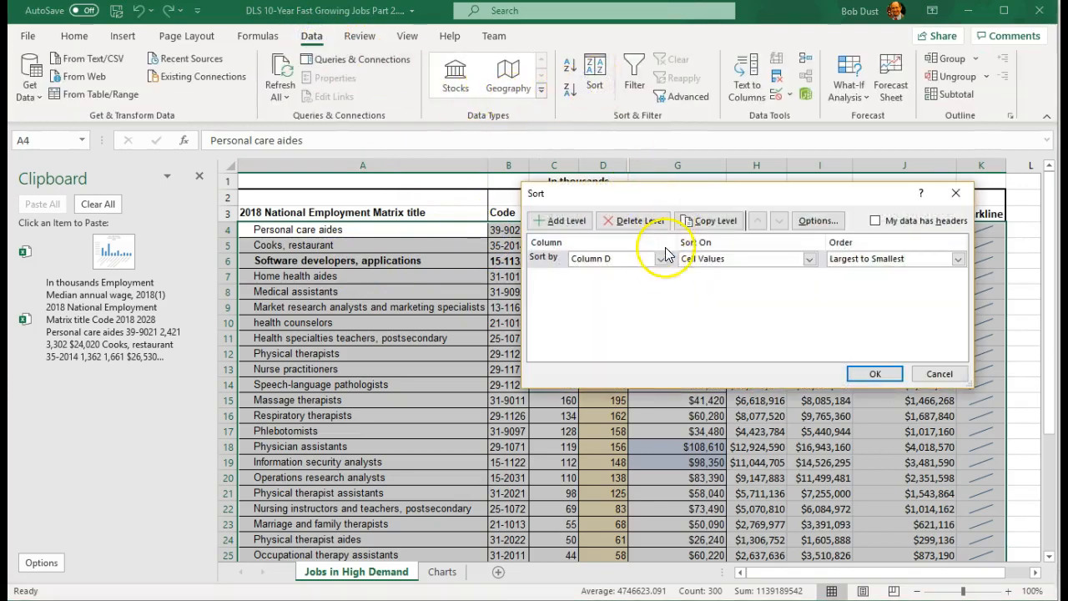
left_click(660, 258)
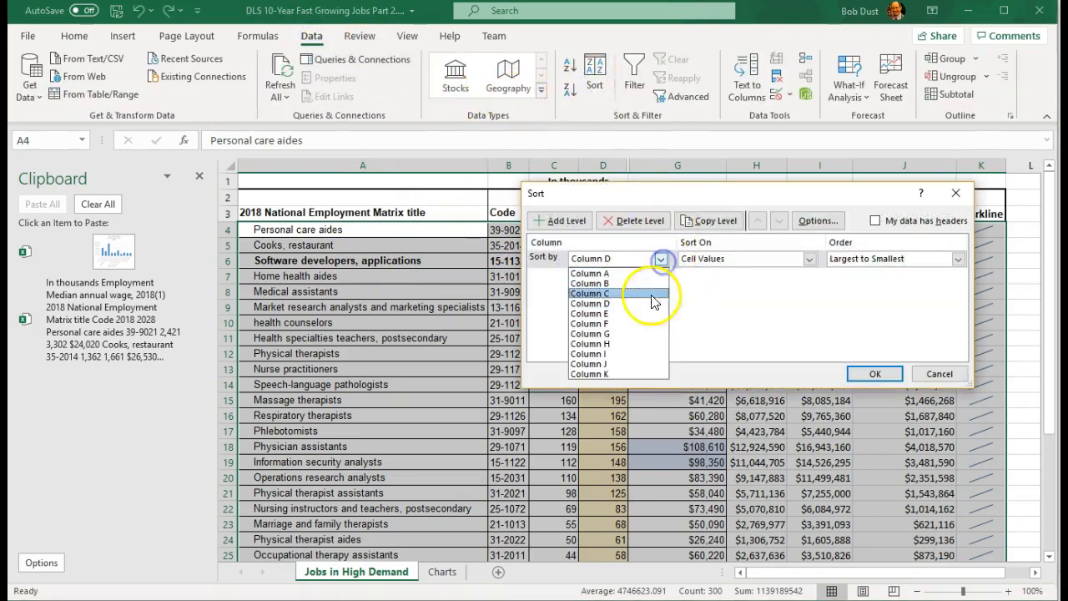
left_click(607, 354)
left_click(872, 373)
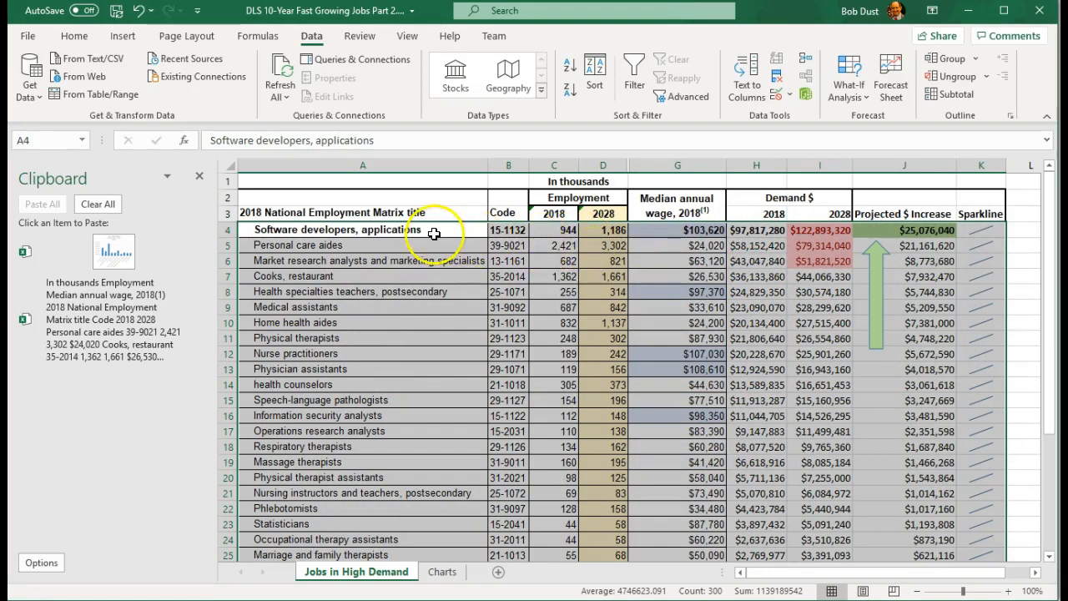
- Compare the column chart on the Charts sheet with its linked copy and the pasted jobs table in the Word document
left_click(443, 573)
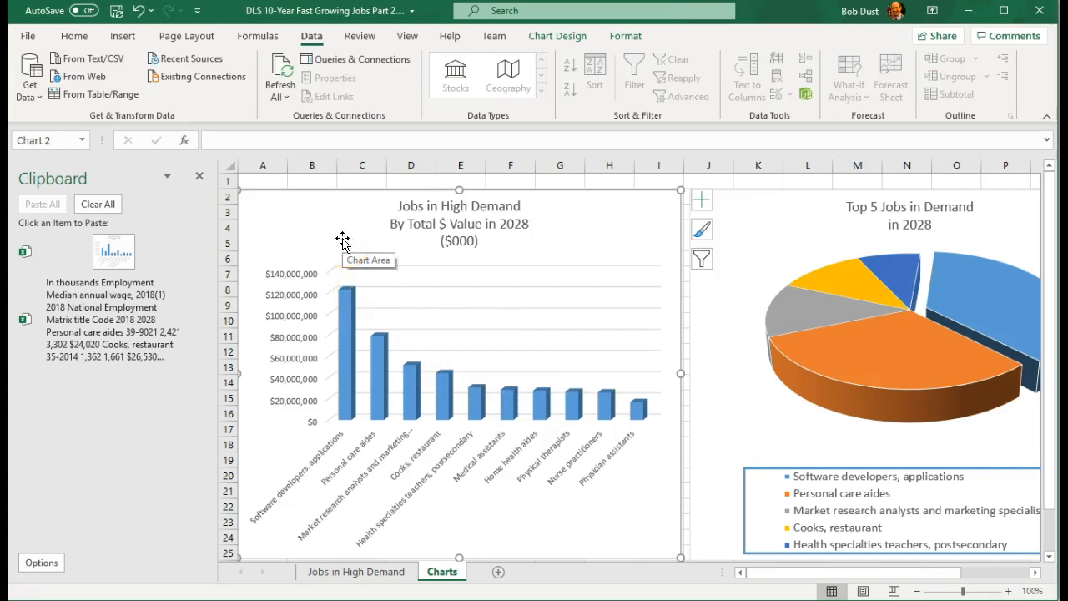
key("alt+Tab")
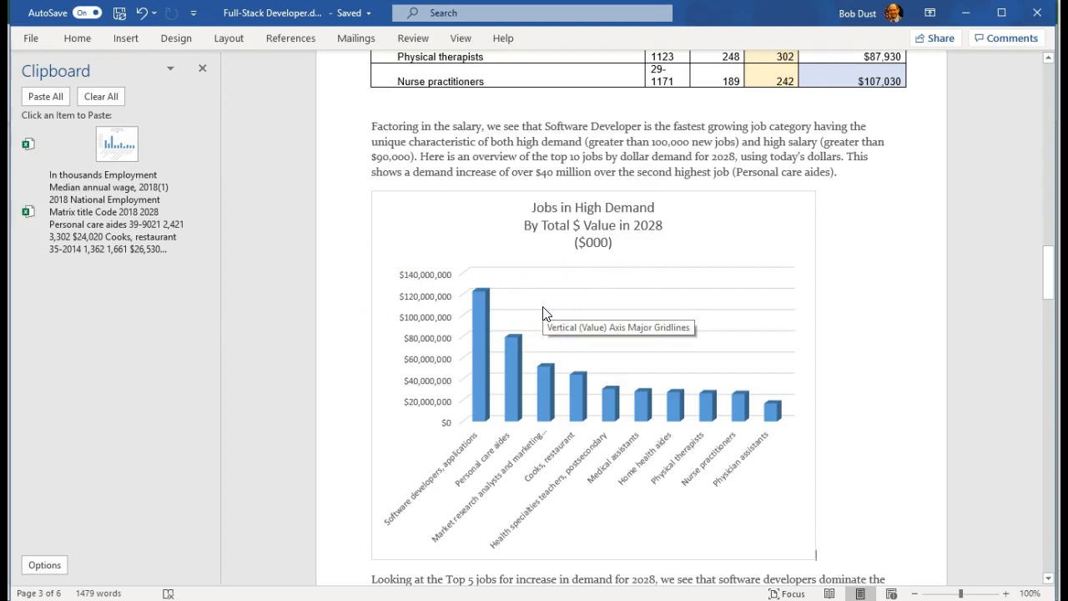
scroll(542, 313, "up", 8)
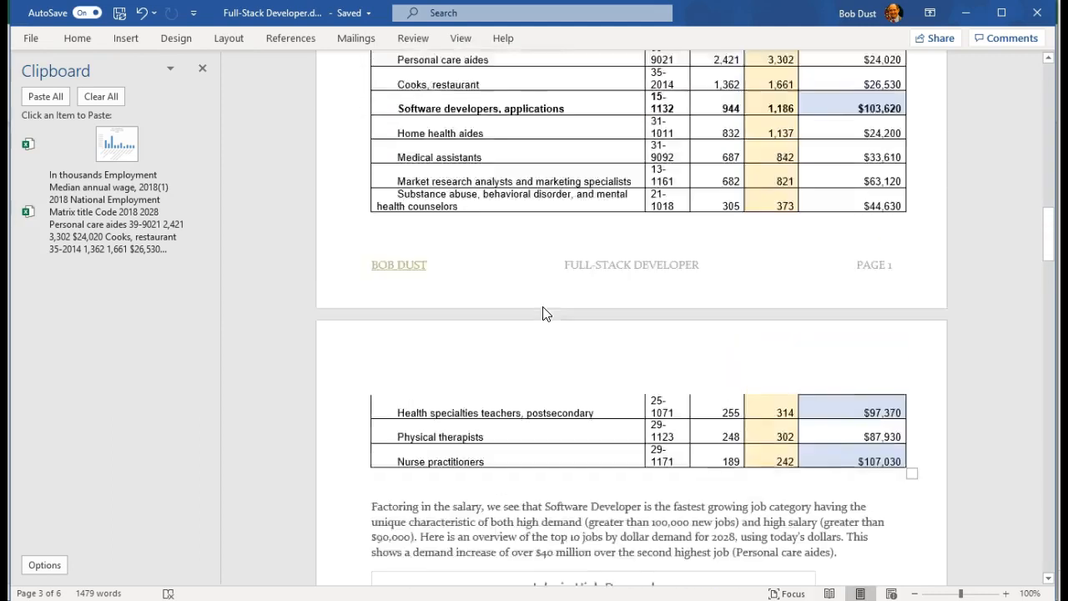
scroll(542, 312, "up", 3)
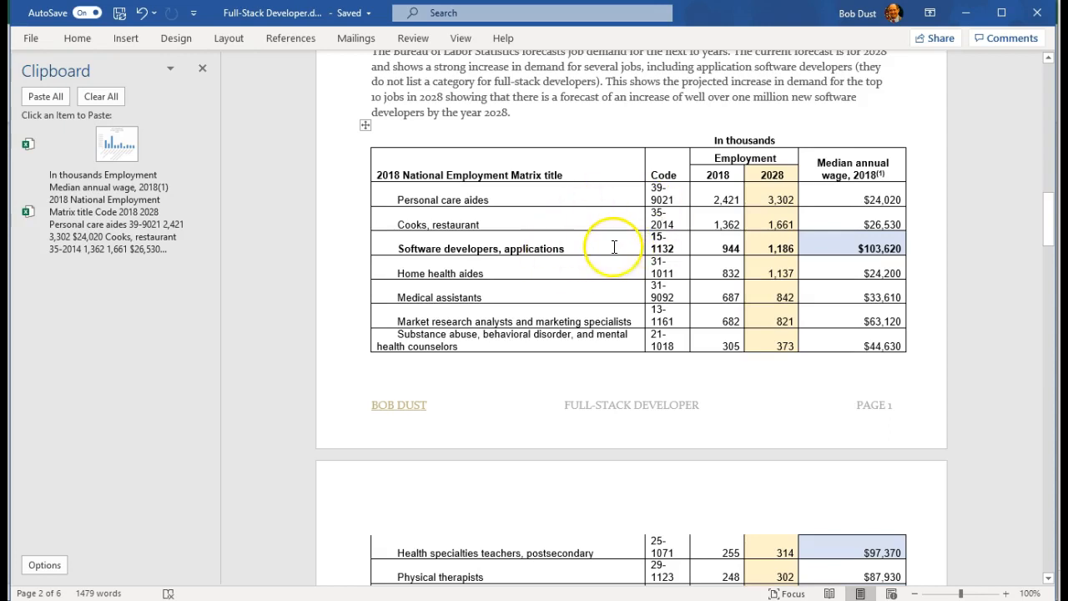
scroll(586, 247, "down", 10)
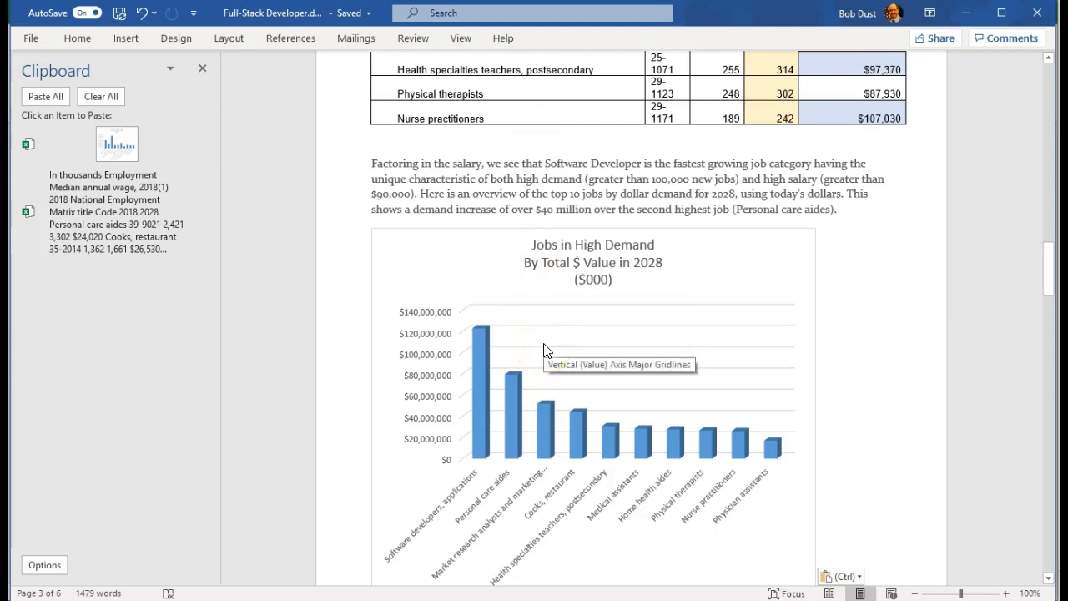
key("alt+Tab")
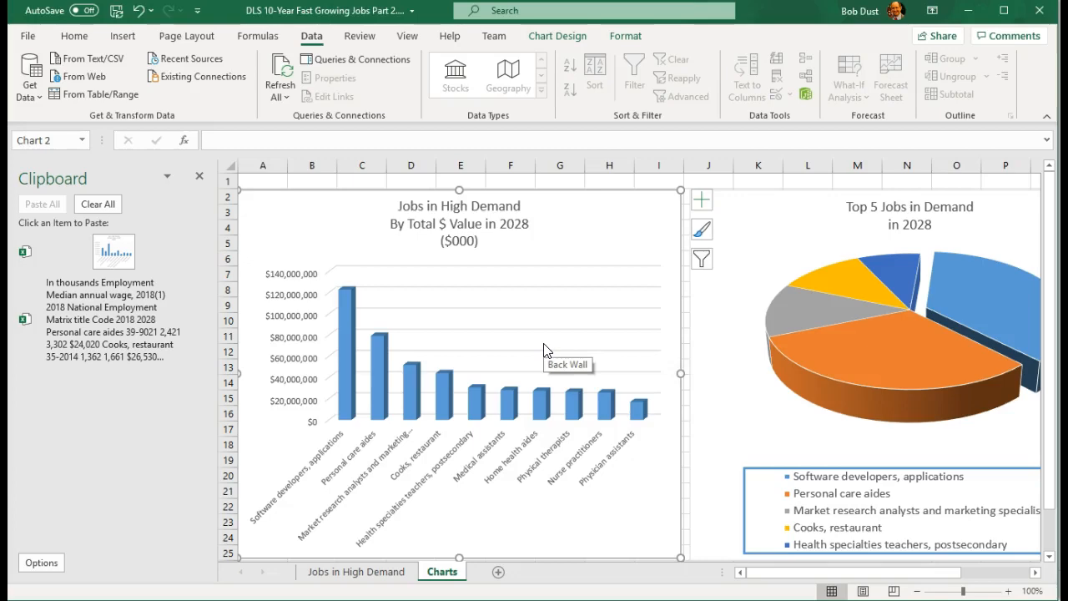
key("alt+Tab")
- In the Word document, insert a page break before "Looking at the Top 5 jobs" and place the cursor on the empty line below that paragraph
scroll(543, 351, "down", 8)
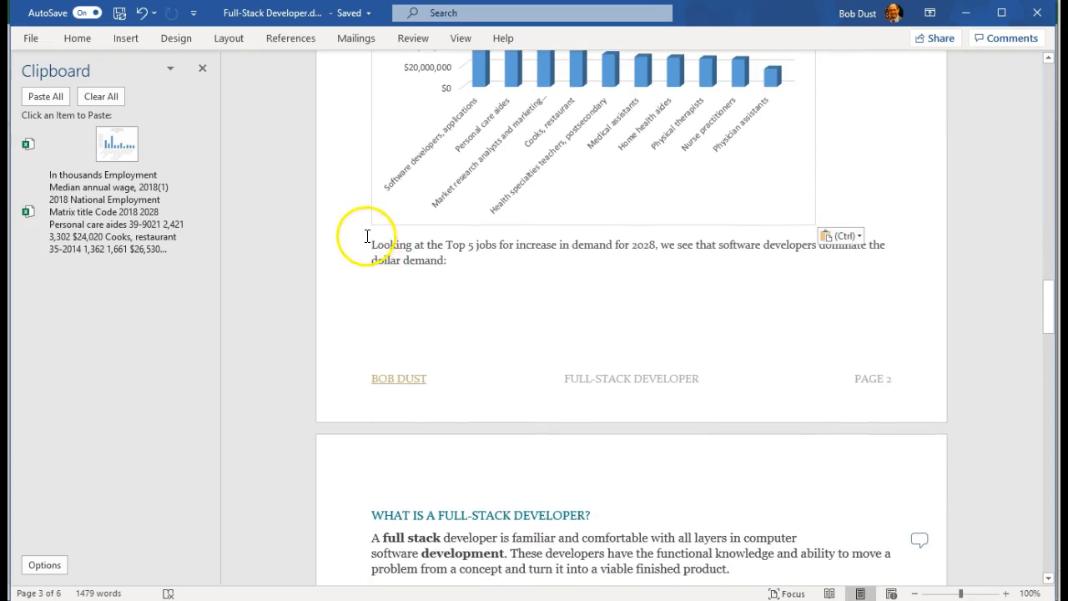
left_click(373, 242)
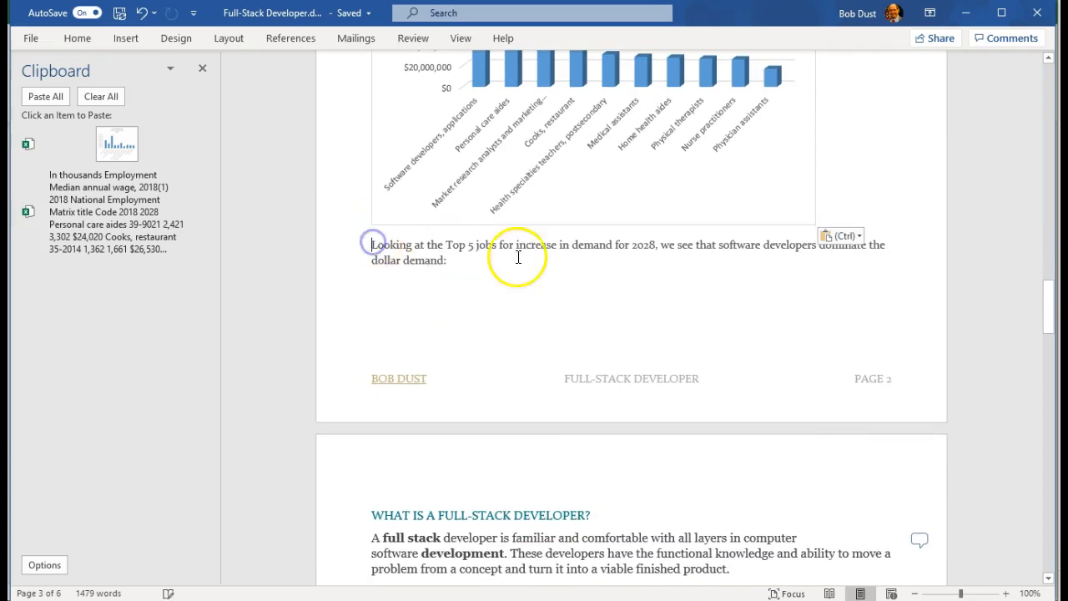
left_click(125, 37)
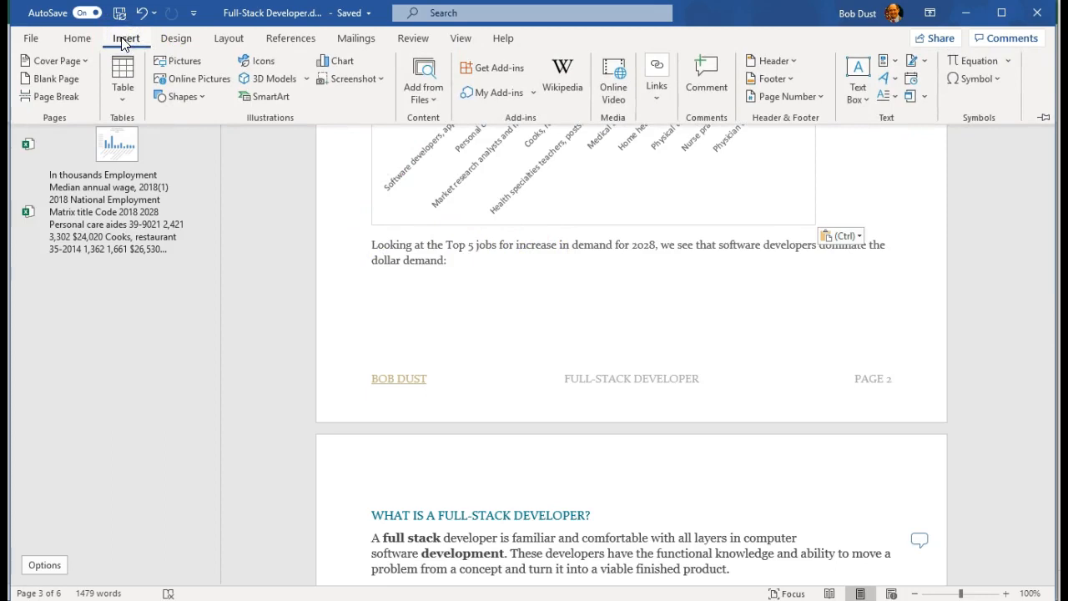
left_click(67, 98)
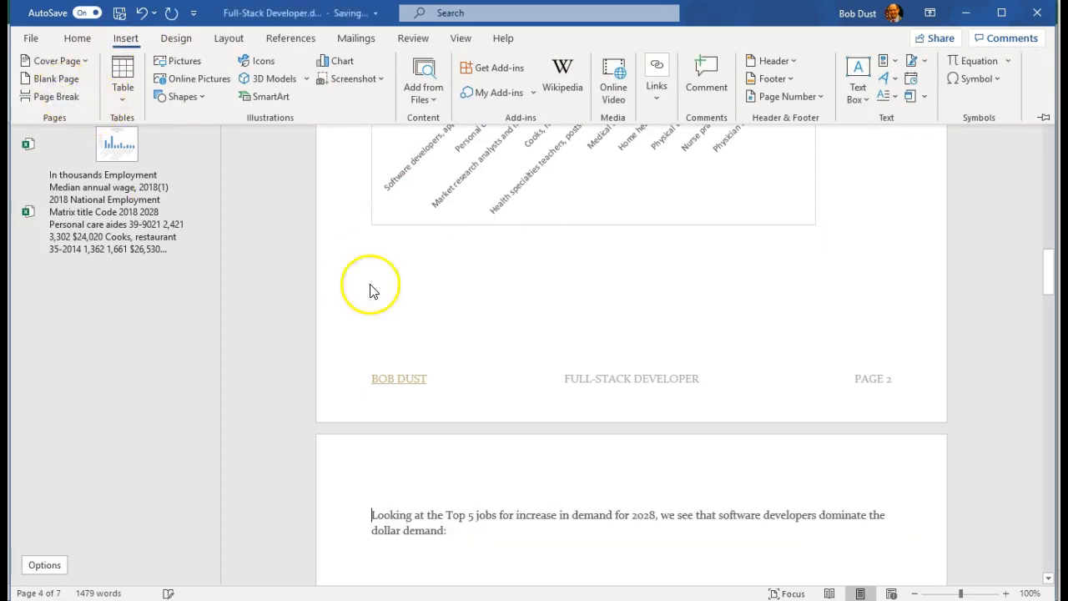
scroll(453, 317, "down", 2)
left_click(397, 446)
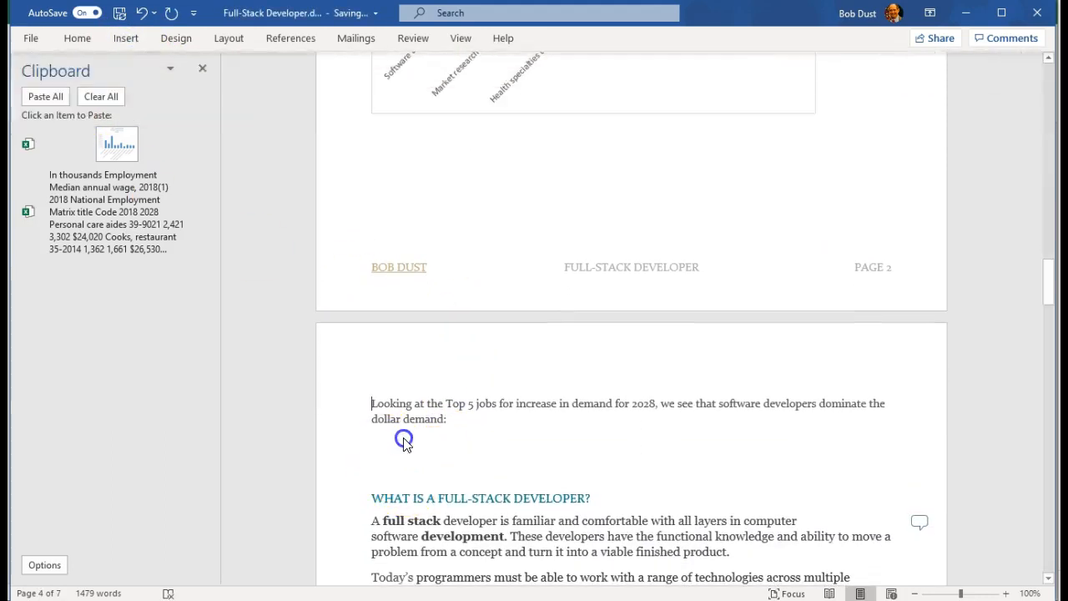
- Switch to the Excel workbook and copy the "Top 5 Jobs in Demand in 2028" pie chart from the Charts sheet
key("alt+Tab")
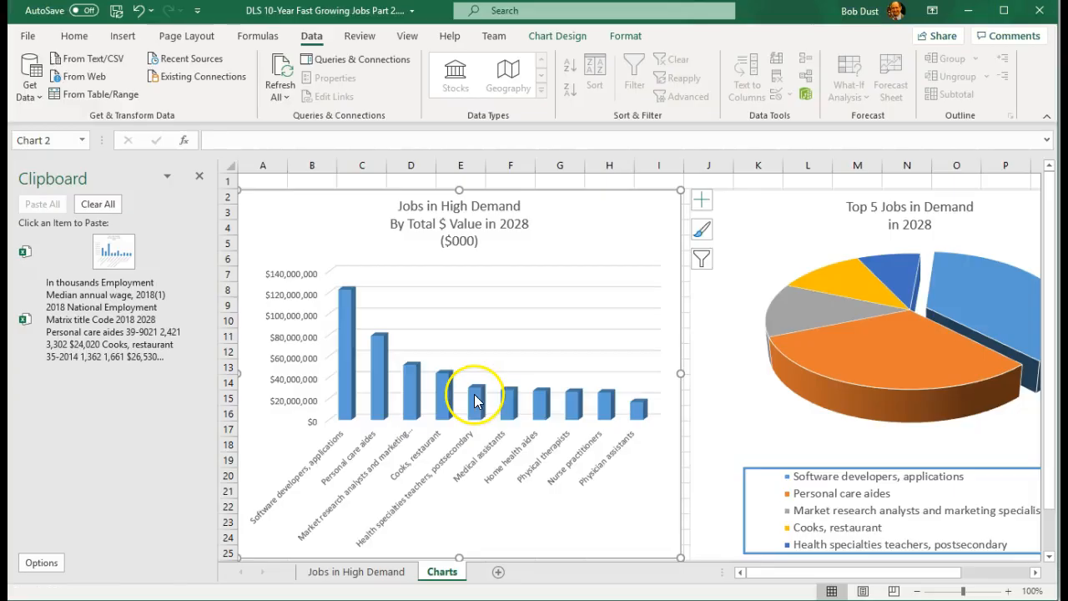
left_click(760, 221)
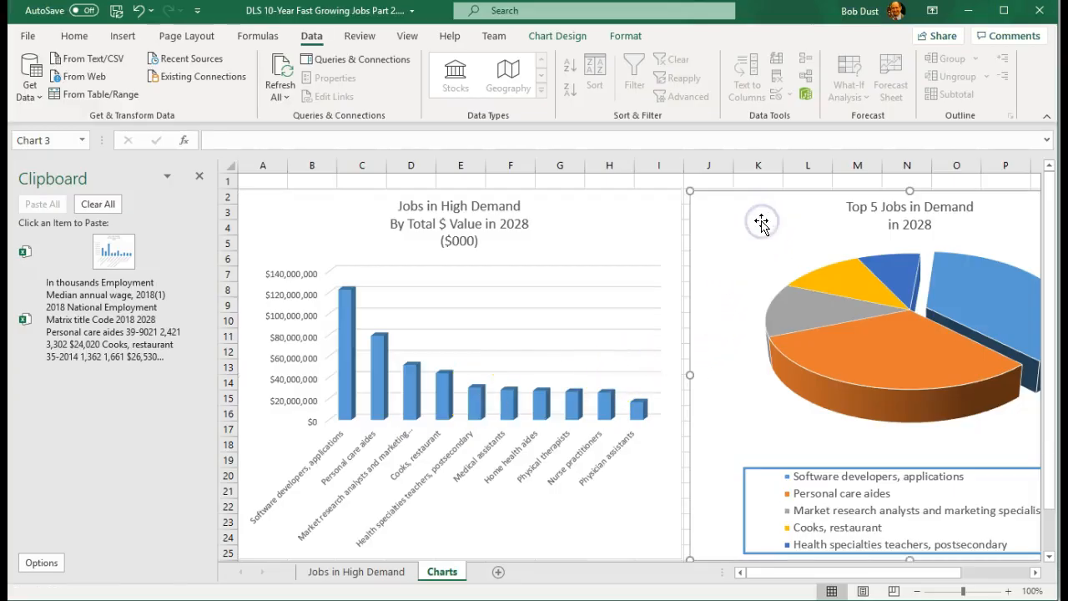
left_click(754, 218)
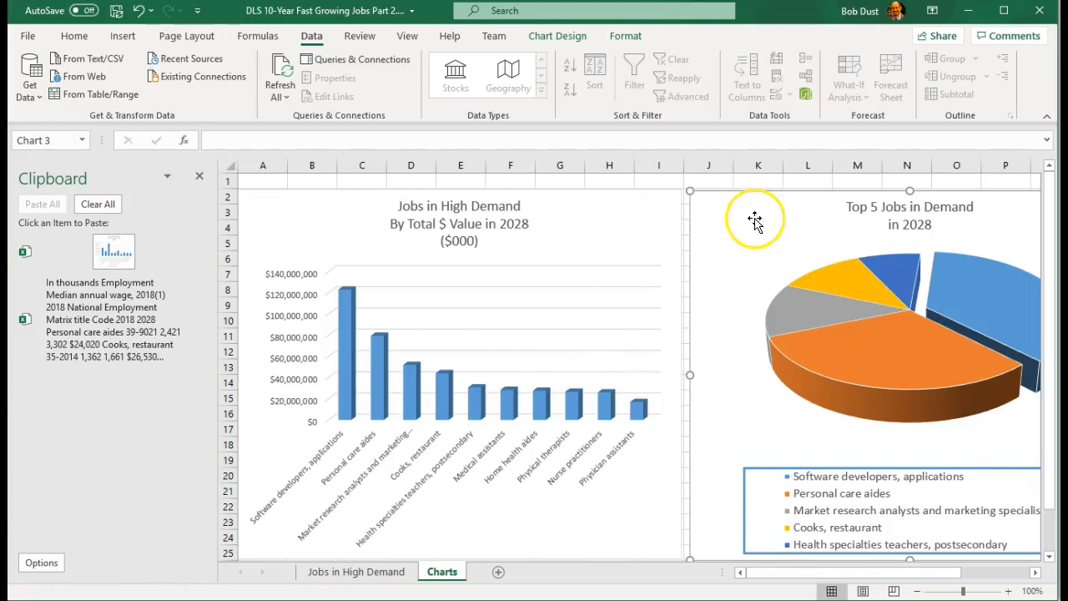
left_click(70, 38)
left_click(54, 77)
left_click(110, 301)
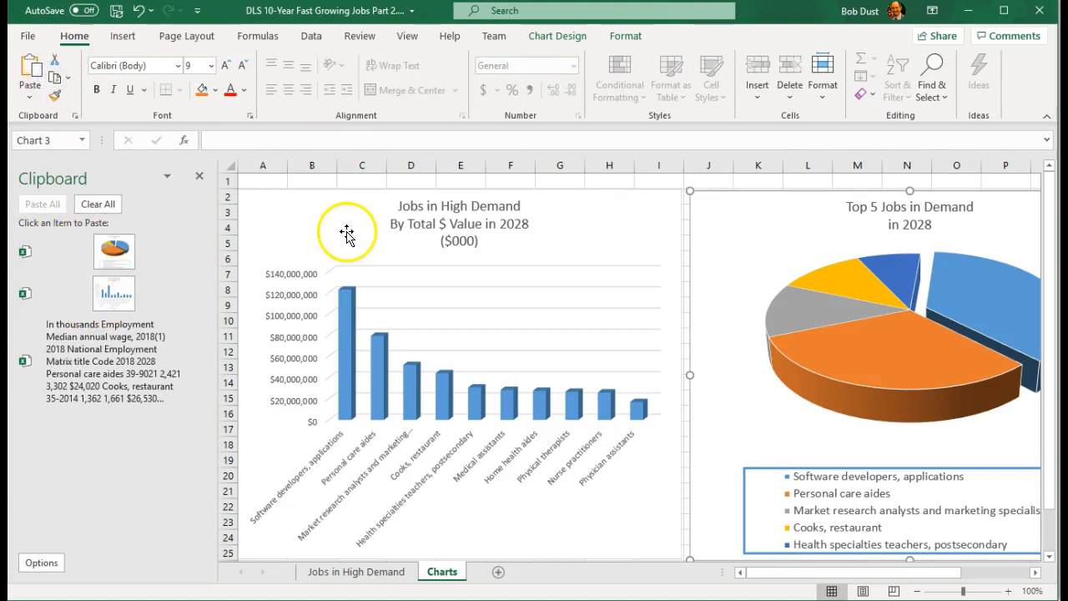
- Switch back to the Word document and paste the pie chart below the Top 5 jobs paragraph, keeping source formatting and linking the data
key("alt+Tab")
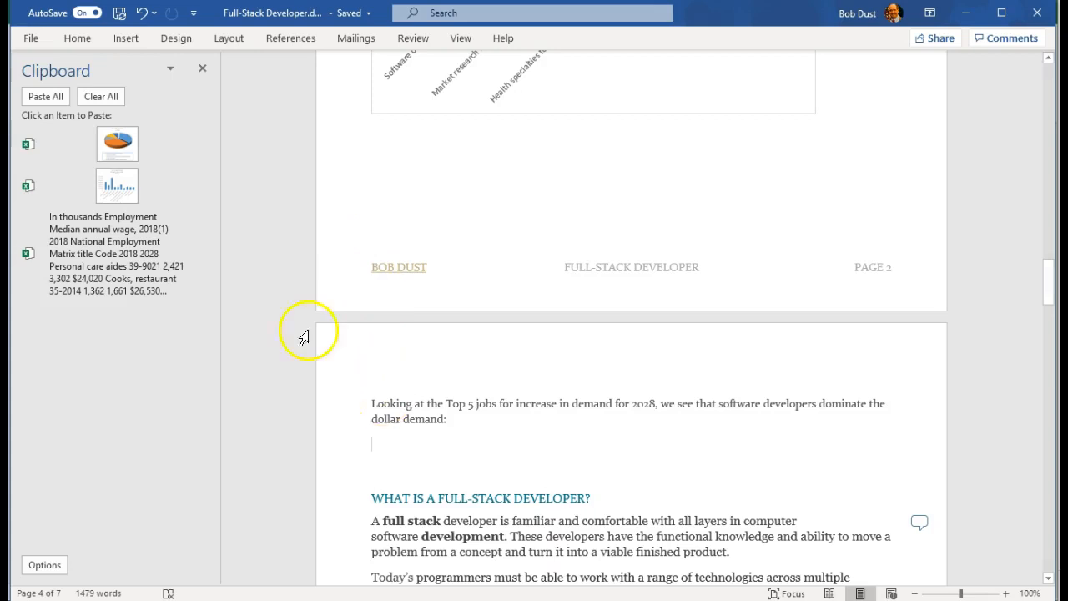
left_click(77, 39)
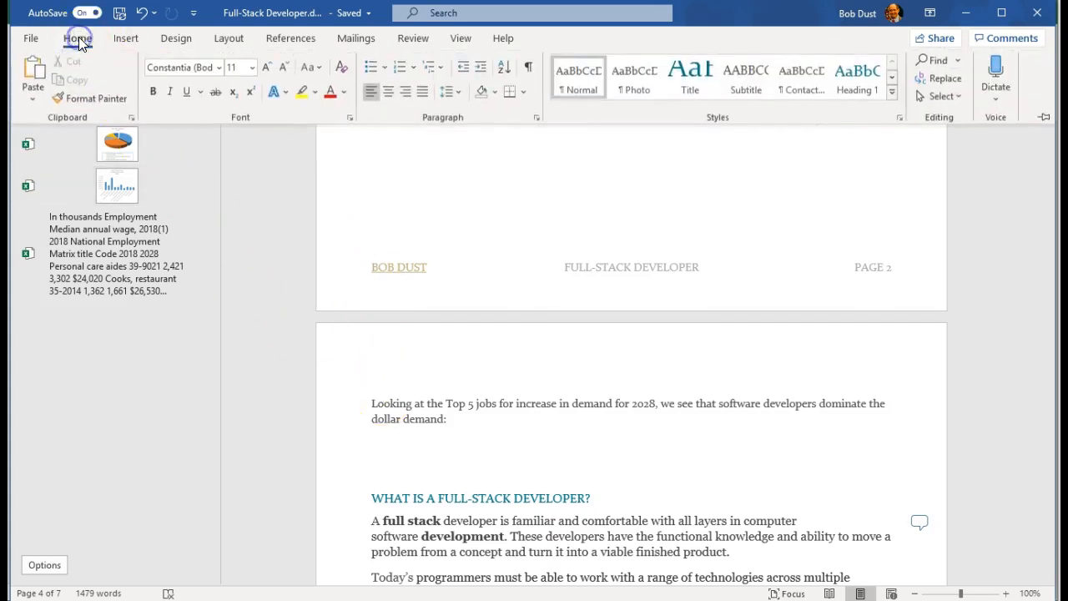
left_click(36, 100)
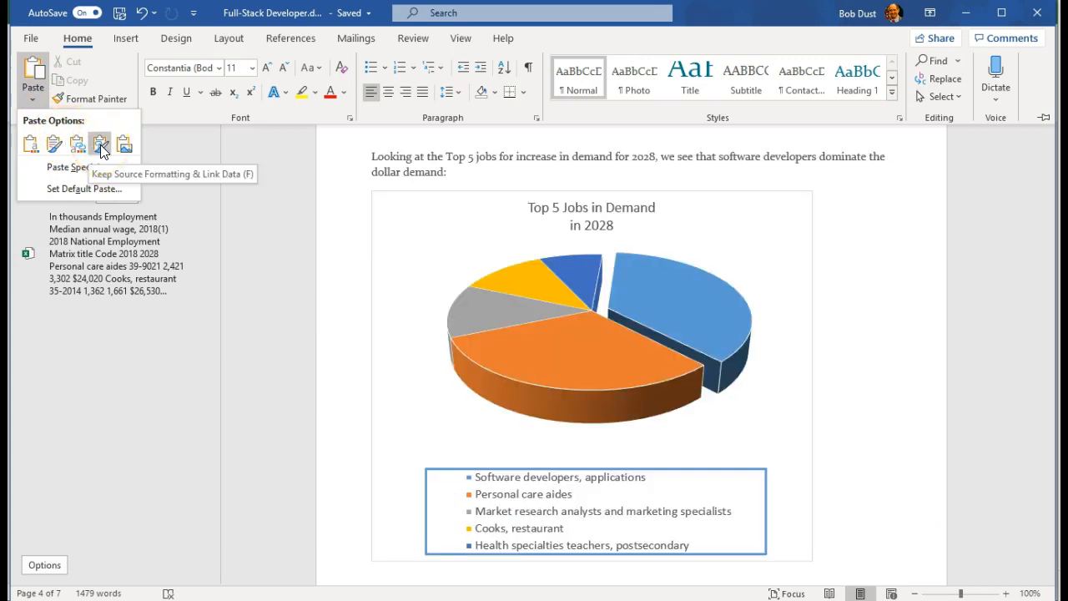
left_click(100, 144)
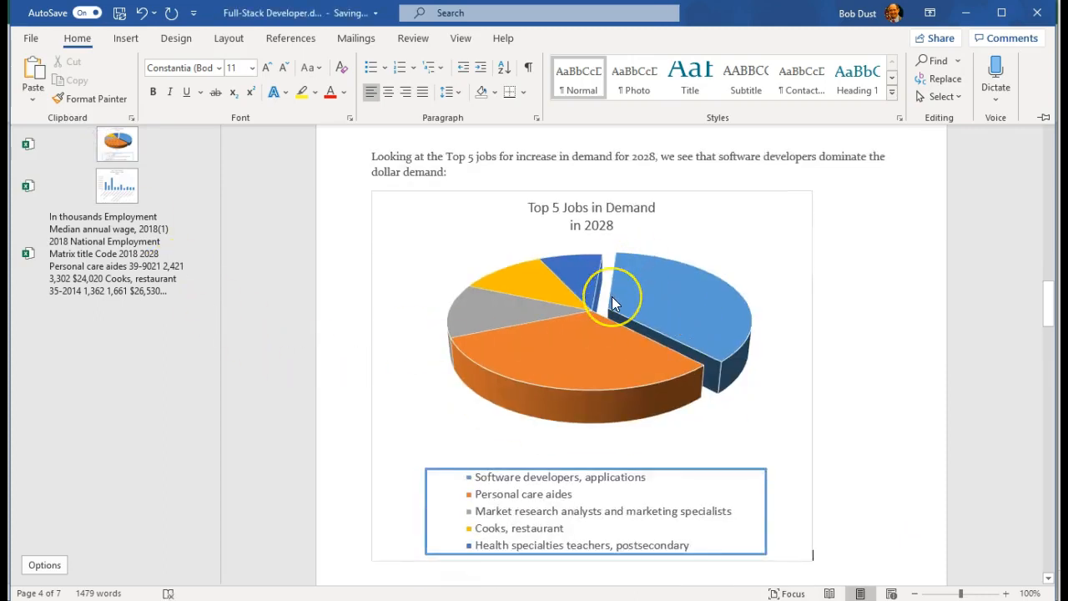
- Review the jobs table and both linked charts in the report, and switch to the Opening Slide presentation in PowerPoint
scroll(611, 299, "up", 10)
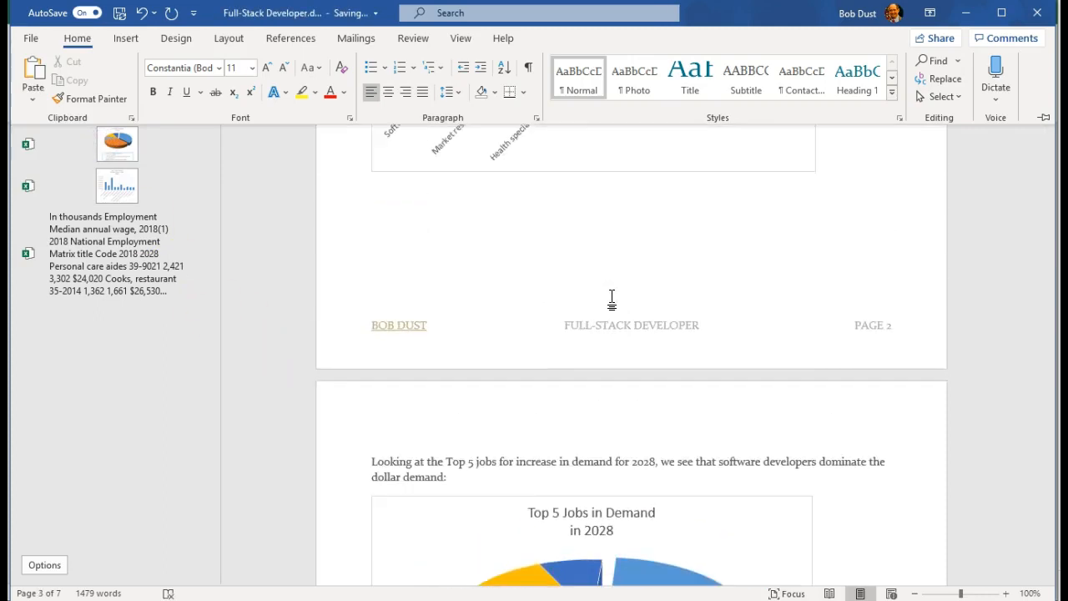
scroll(613, 302, "up", 15)
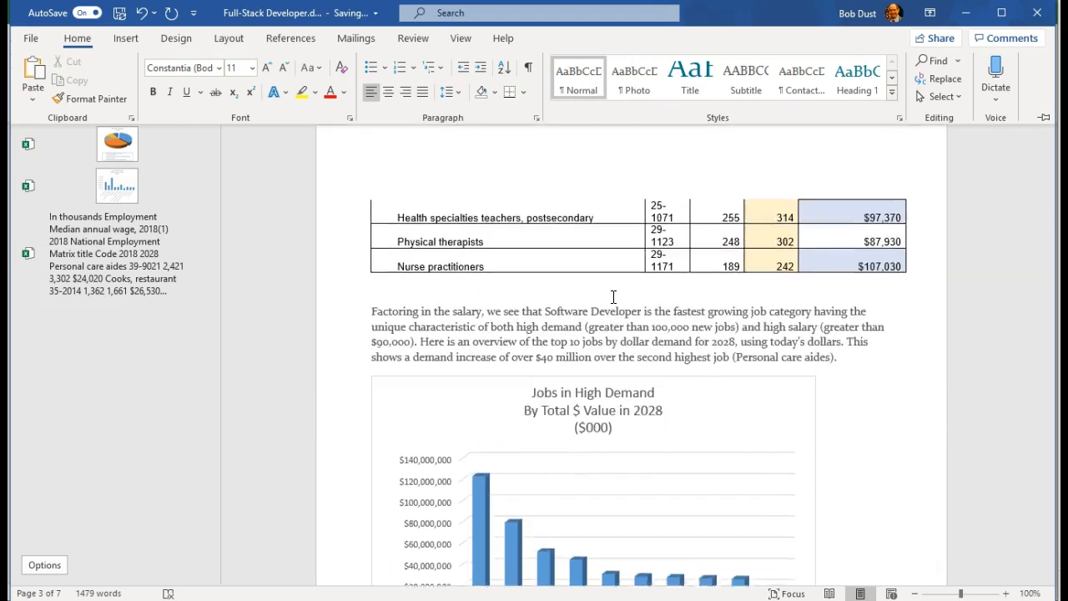
scroll(613, 297, "down", 15)
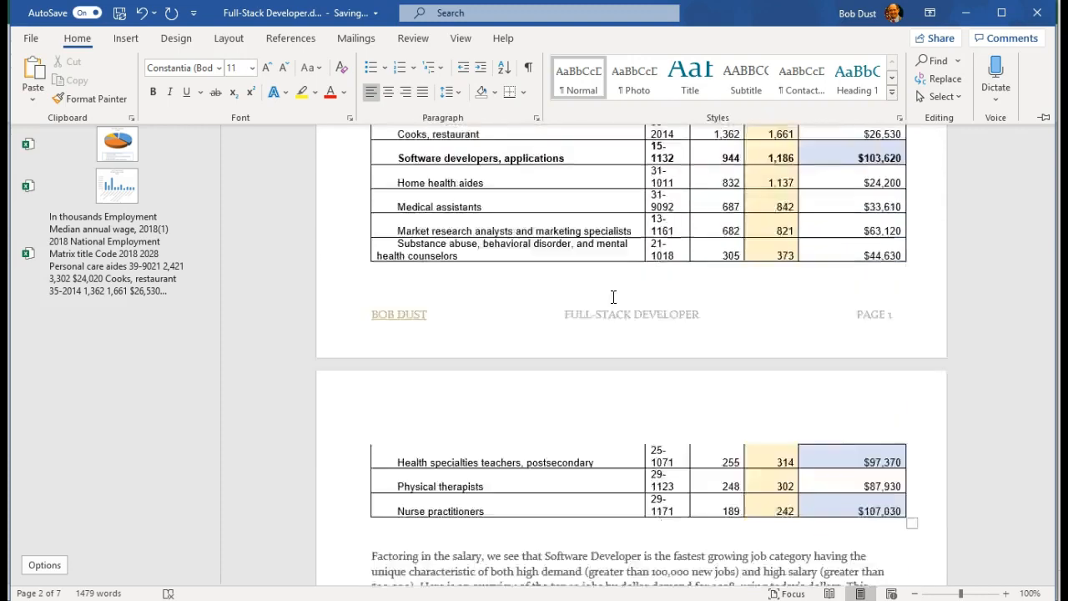
scroll(613, 300, "down", 6)
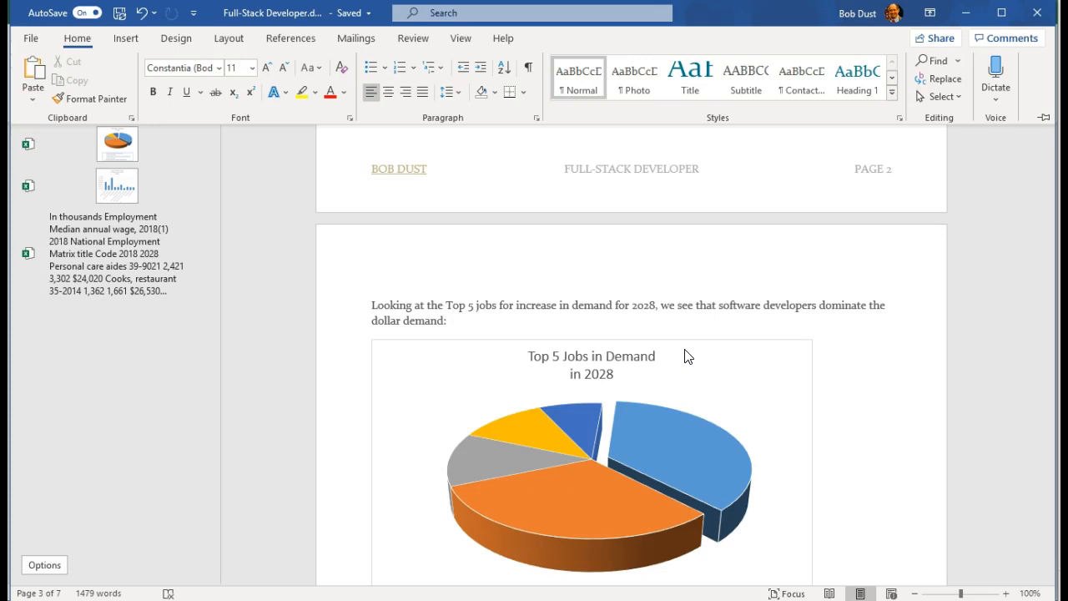
key("alt+Tab")
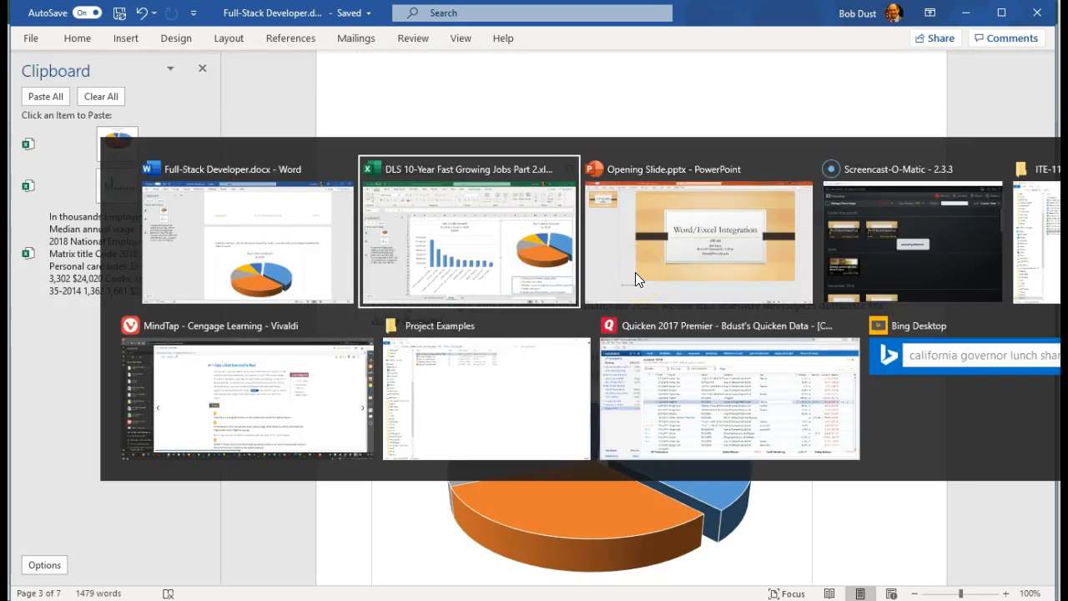
left_click(635, 272)
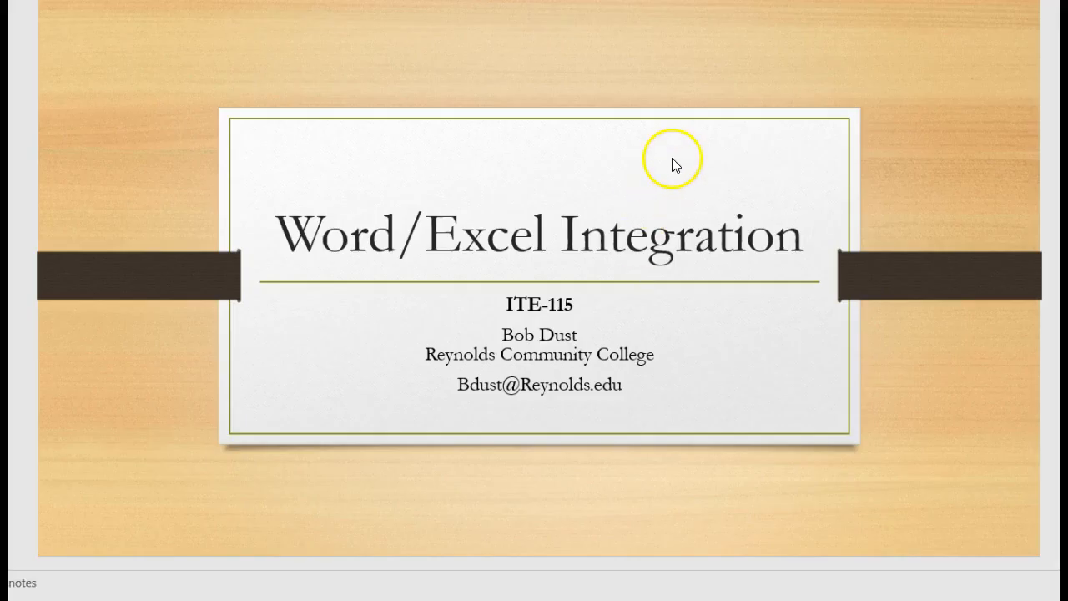